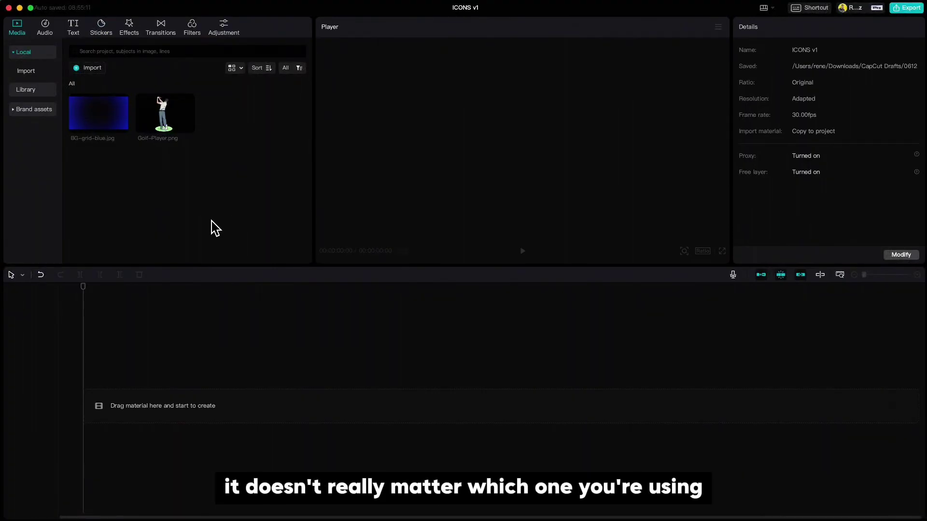
Step: Add BG-grid-blue.jpg stretched to about 15 s, with Golf-Player.png on a new track from 1 s
click(121, 127)
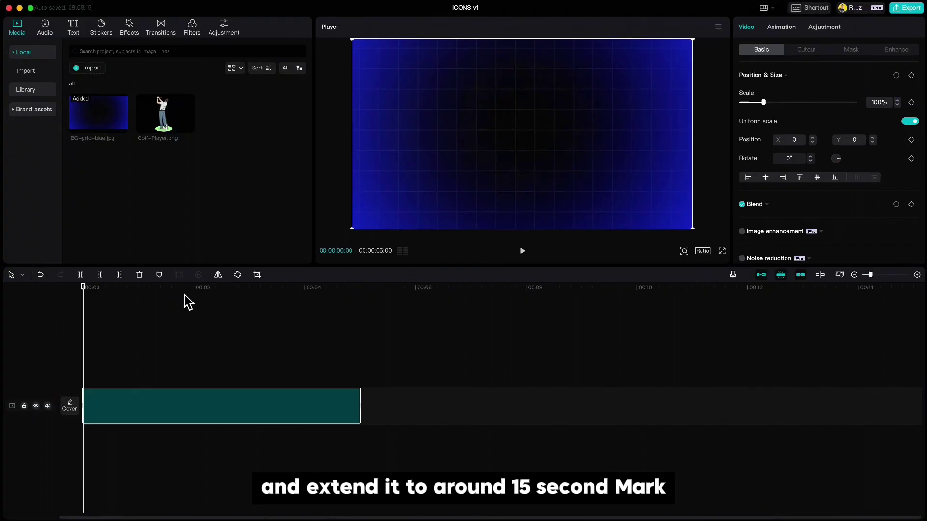
drag(361, 404, 466, 395)
scroll(249, 511, up, 2)
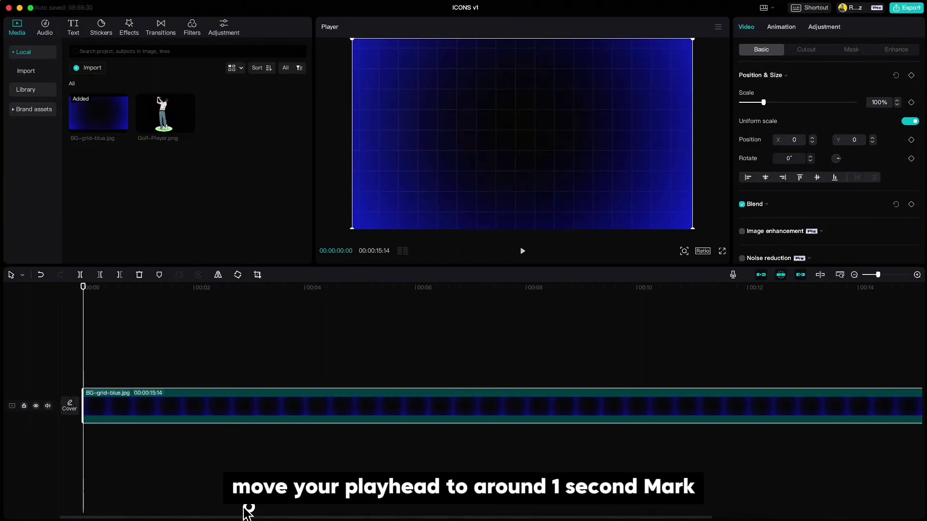
drag(83, 294, 139, 309)
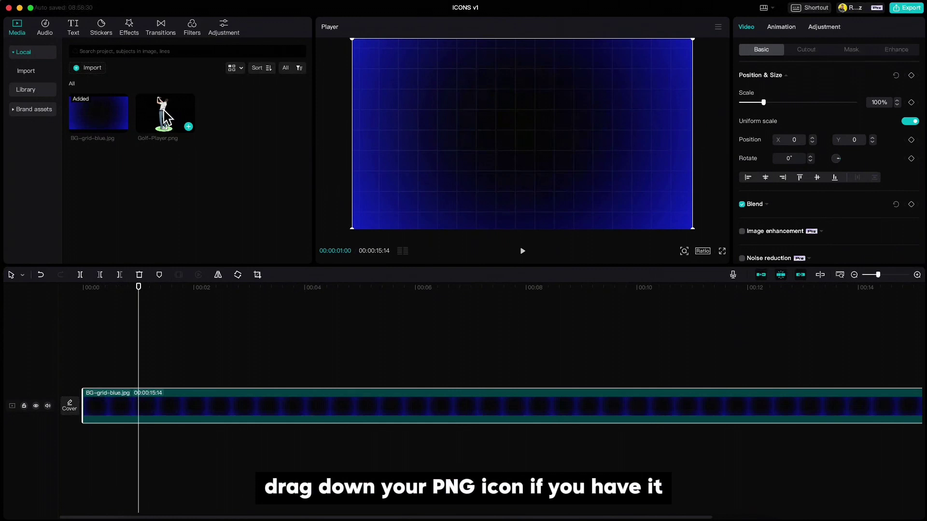
drag(164, 116, 140, 364)
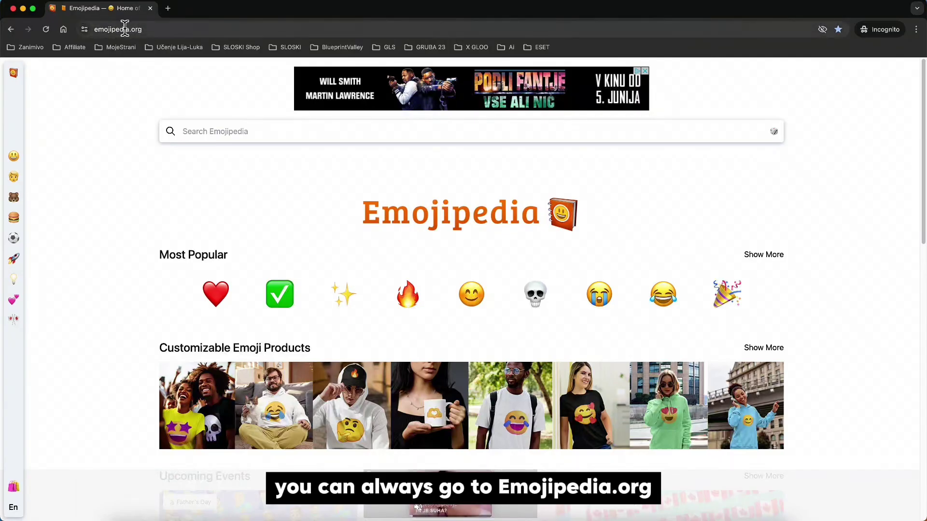
Step: Search Emojipedia for 'golf' and copy the Person Golfing emoji
click(224, 132)
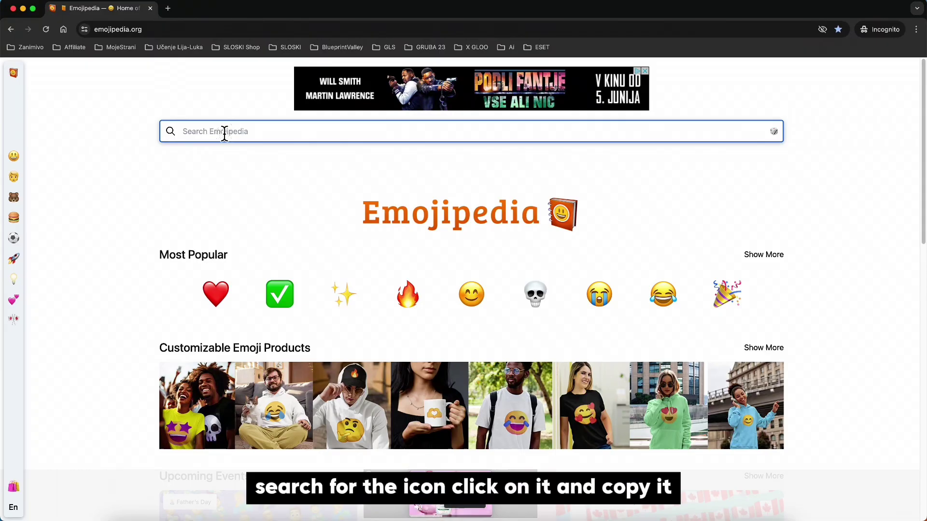
text(golf)
key(Return)
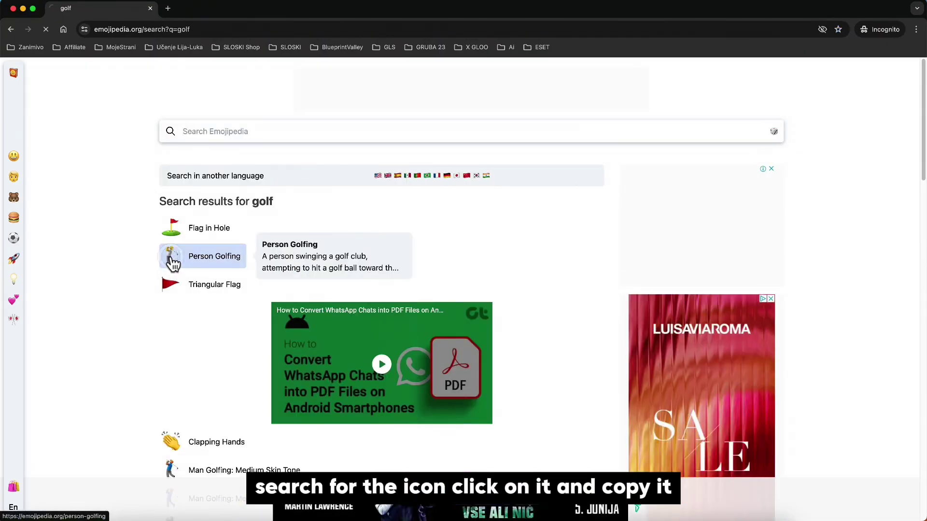
click(172, 264)
click(226, 248)
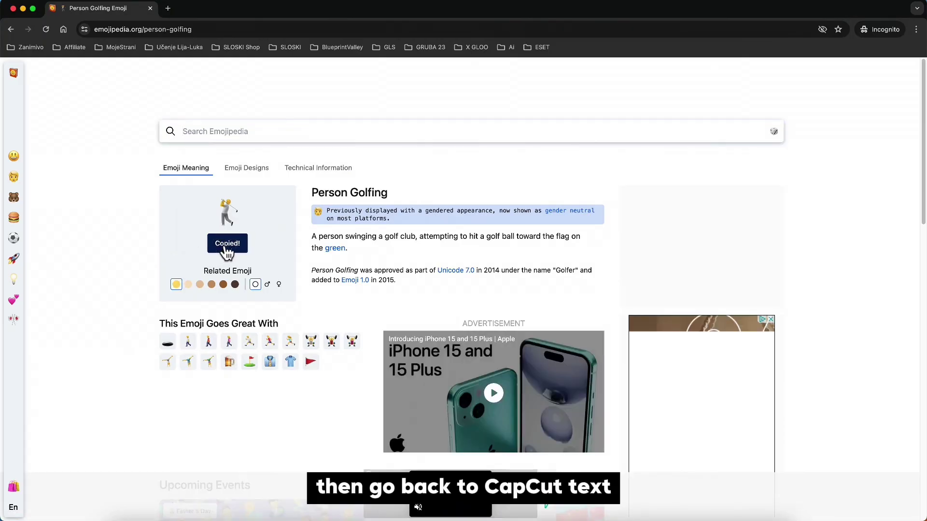
Step: Add a Default text clip and replace its text with the pasted golfer emoji
key(super+Tab)
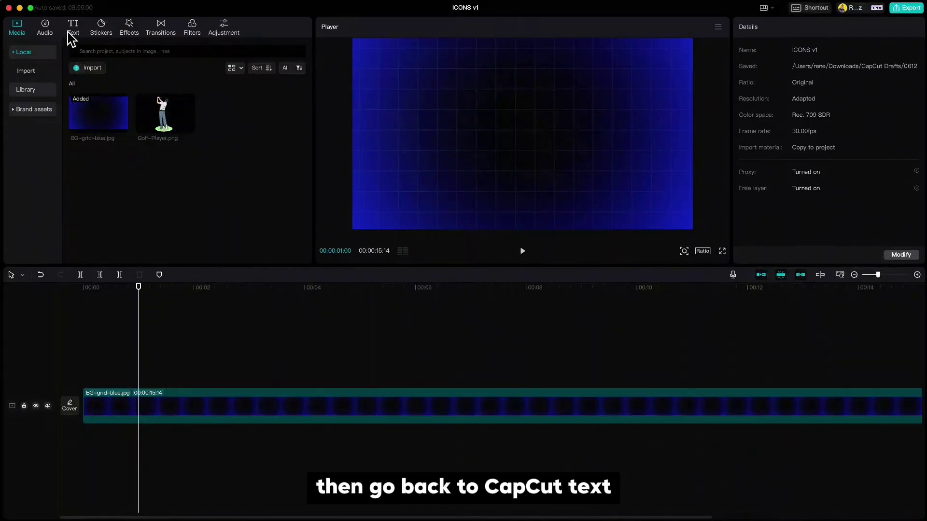
click(73, 30)
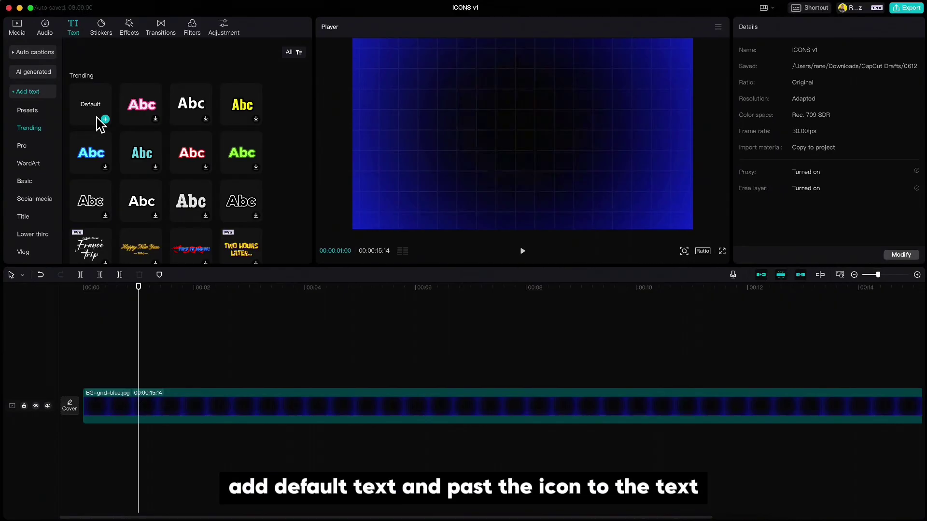
click(105, 118)
drag(774, 76, 739, 73)
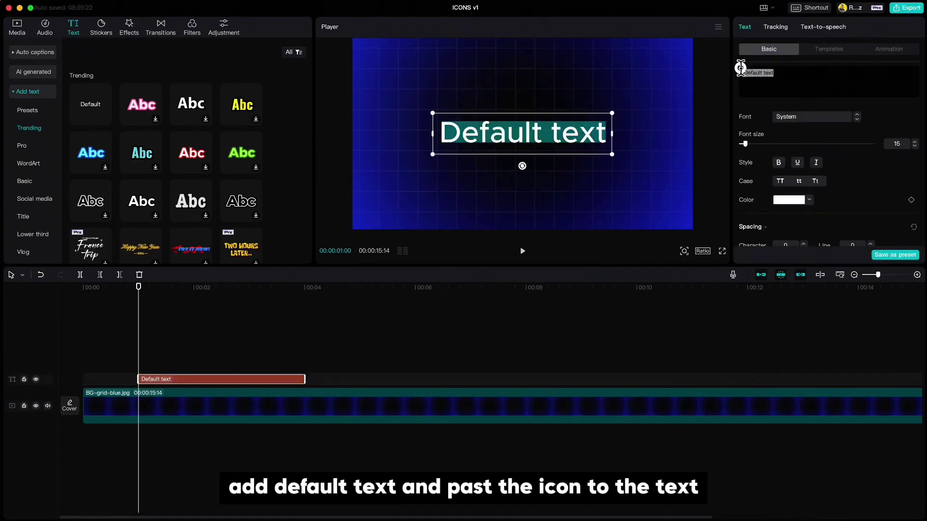
key(super+v)
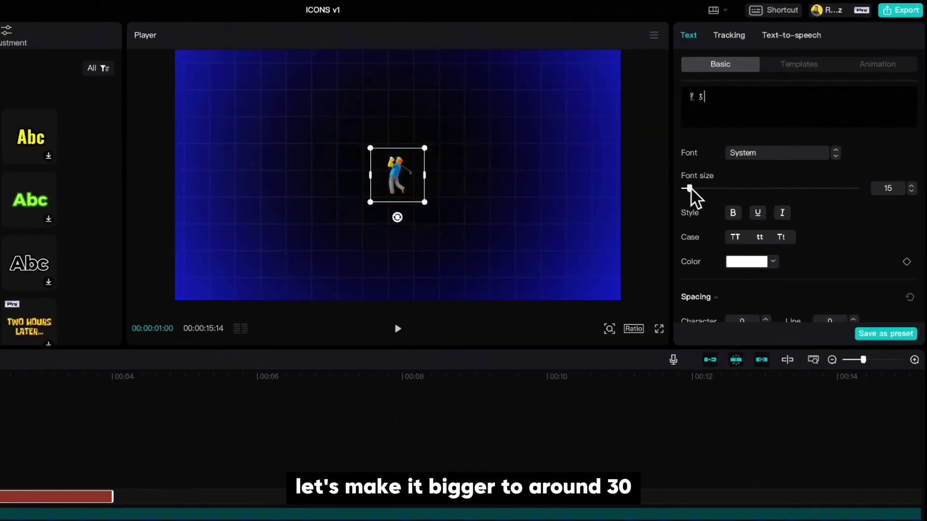
Step: Set the emoji's font size to 30 and trim its clip to end at about 3.5 s
drag(689, 188, 700, 189)
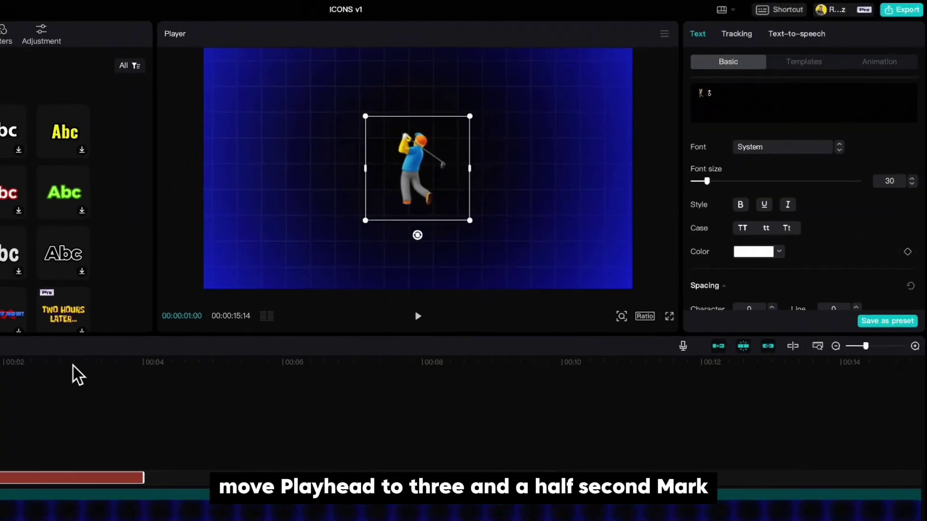
mouse_move(61, 313)
mouse_down()
mouse_move(155, 290)
mouse_move(275, 298)
mouse_up()
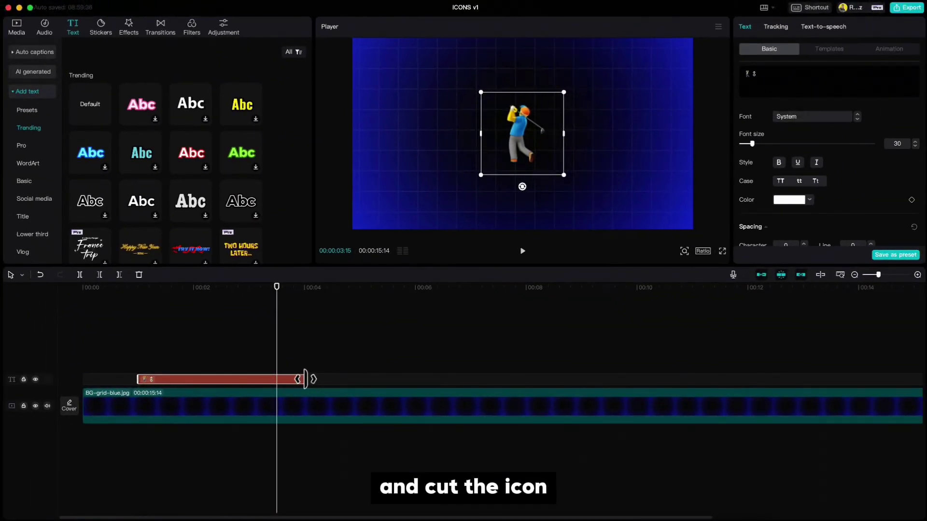
drag(305, 379, 276, 379)
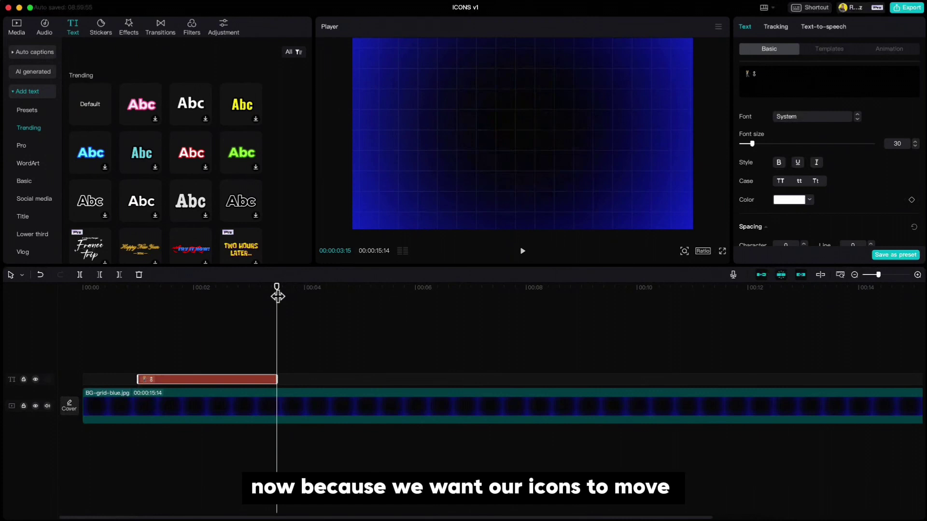
Step: Add a second Default text at 1 s containing a line of dashes
drag(276, 294, 137, 316)
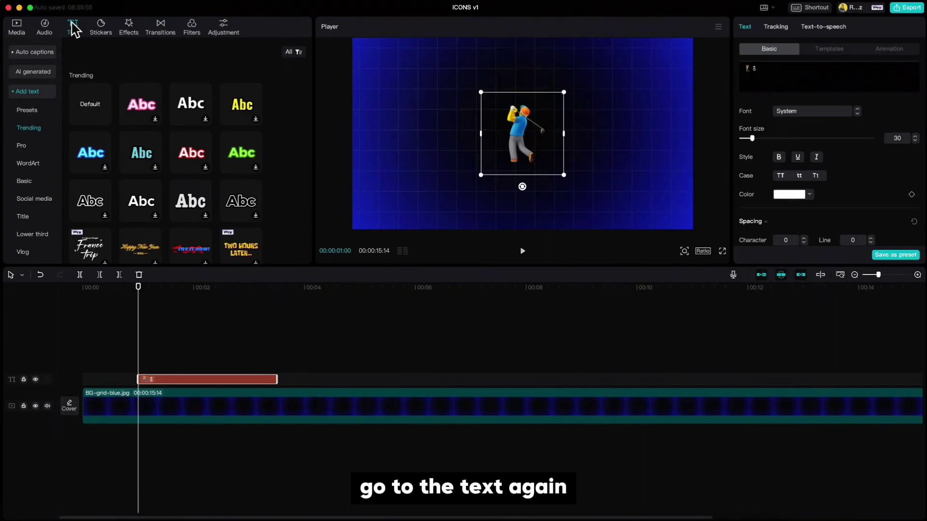
click(105, 120)
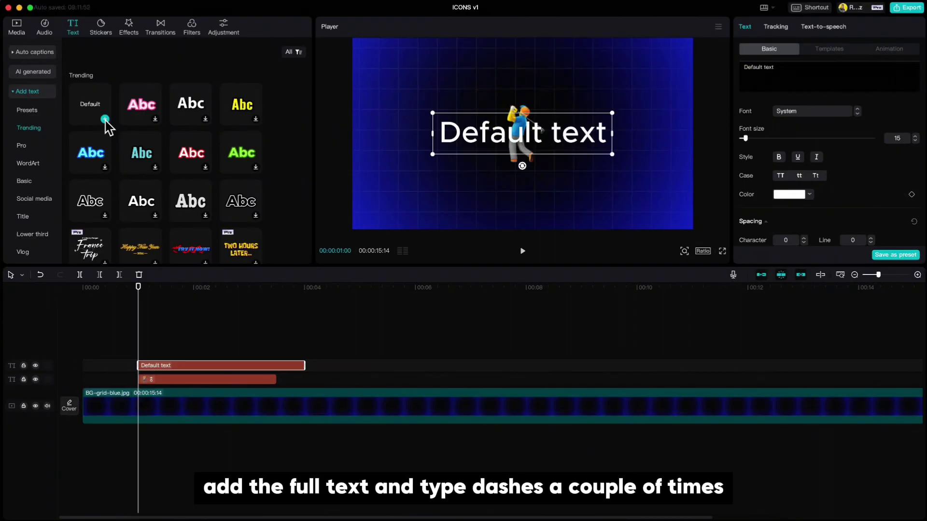
key(super+a)
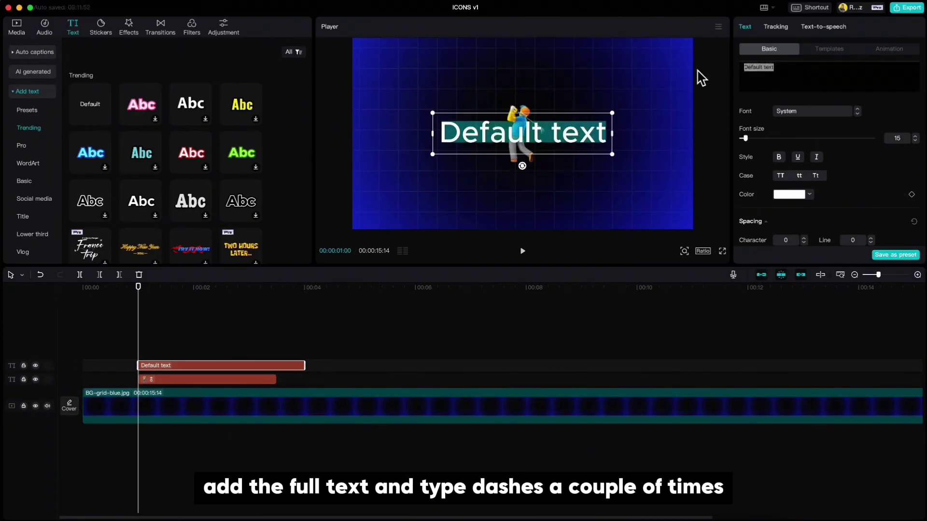
text(--------------)
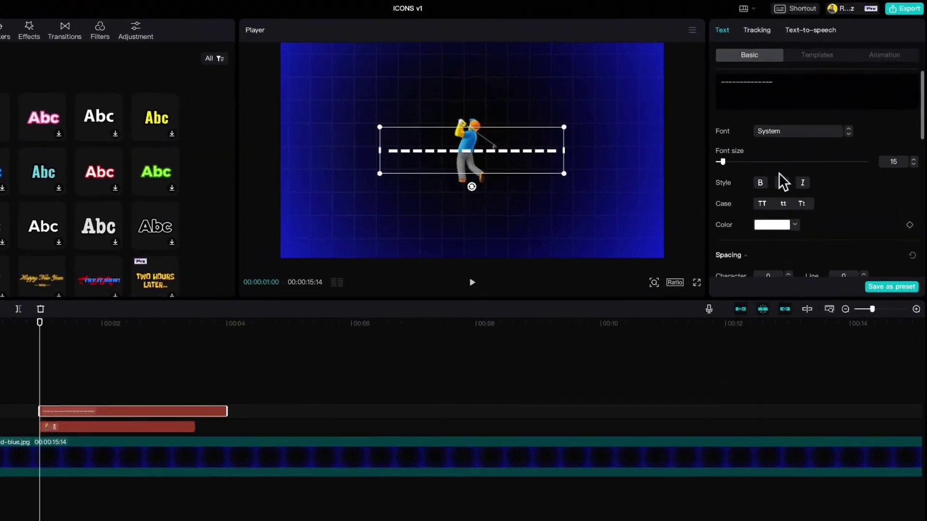
Step: Set the dashes' character spacing to -3 and, with uniform scale off, width to 261%
scroll(782, 183, down, 5)
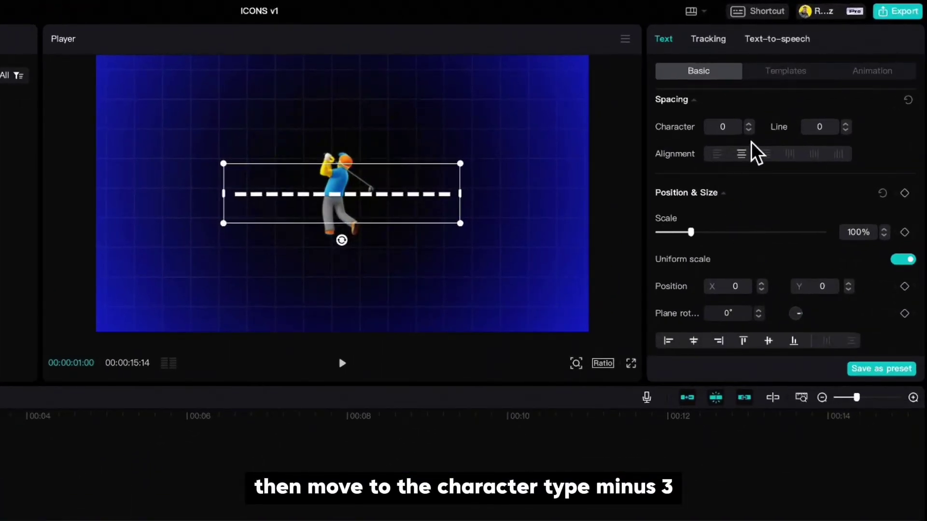
click(749, 130)
click(749, 131)
click(748, 130)
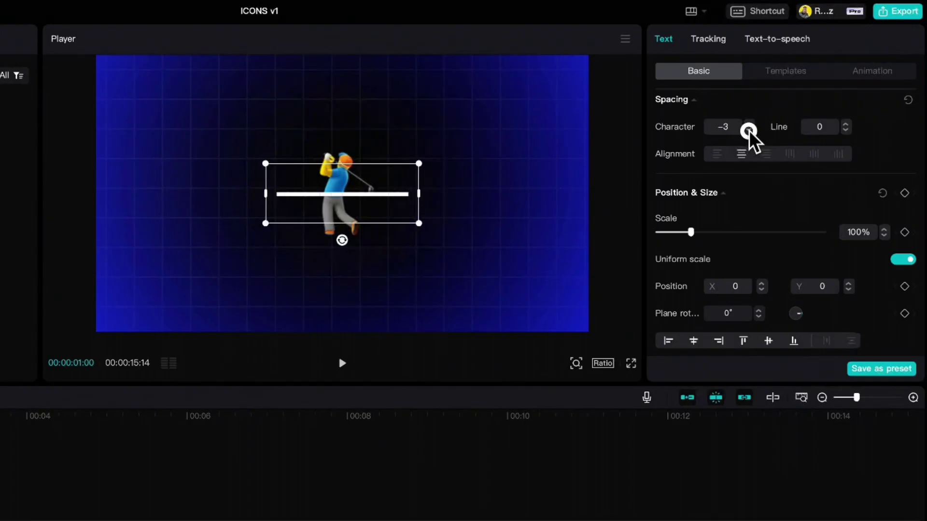
click(897, 261)
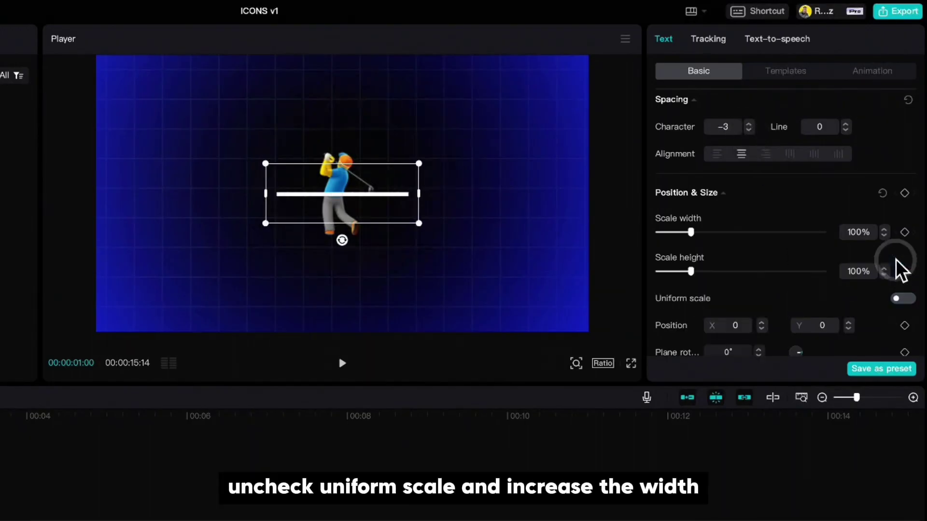
drag(693, 233, 748, 239)
Step: Enable Curve on the dash text with a strength of 129°
scroll(796, 258, down, 10)
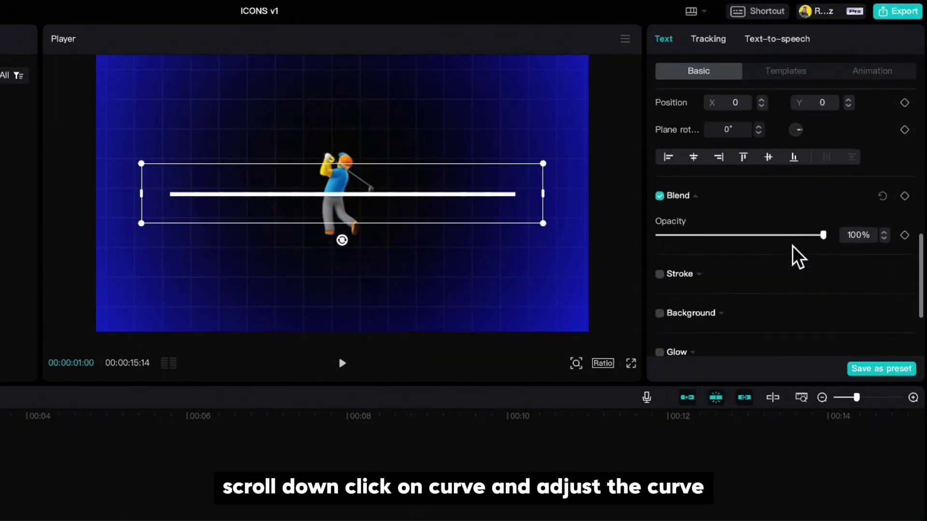
click(659, 314)
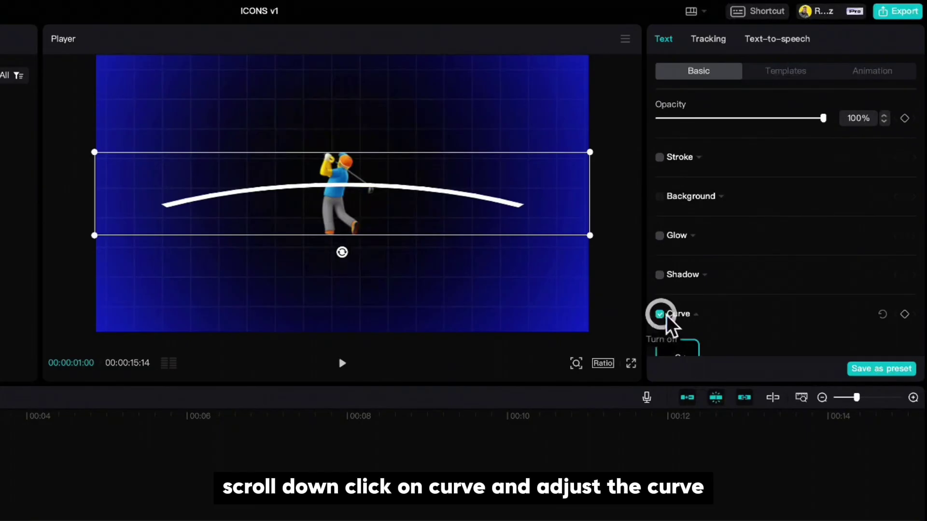
scroll(724, 320, down, 3)
drag(746, 314, 771, 319)
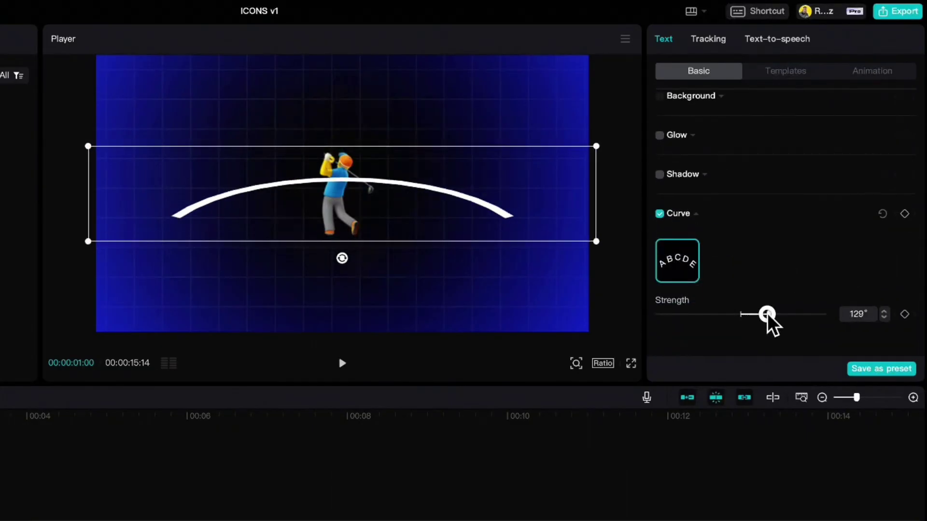
Step: Stand the dash arc upright at left below the emoji track, and move the golfer onto it
drag(342, 259, 136, 226)
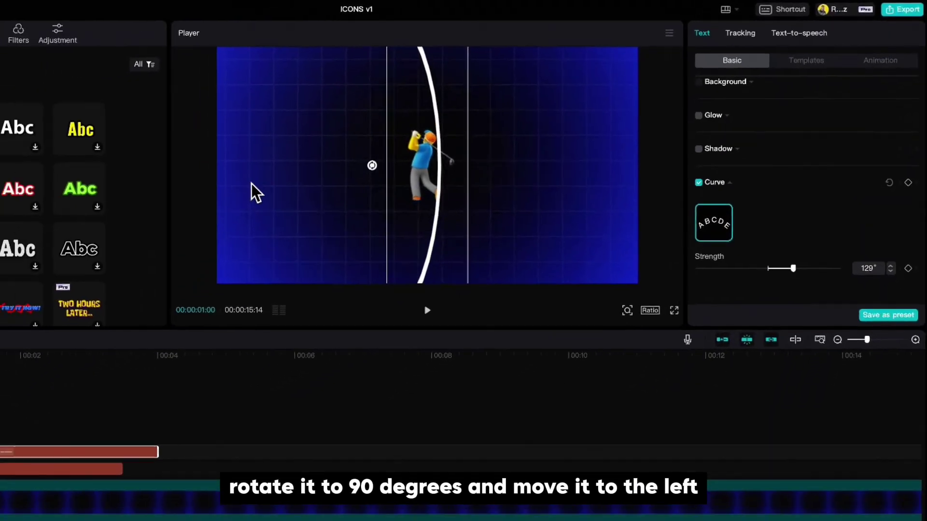
drag(441, 179, 358, 189)
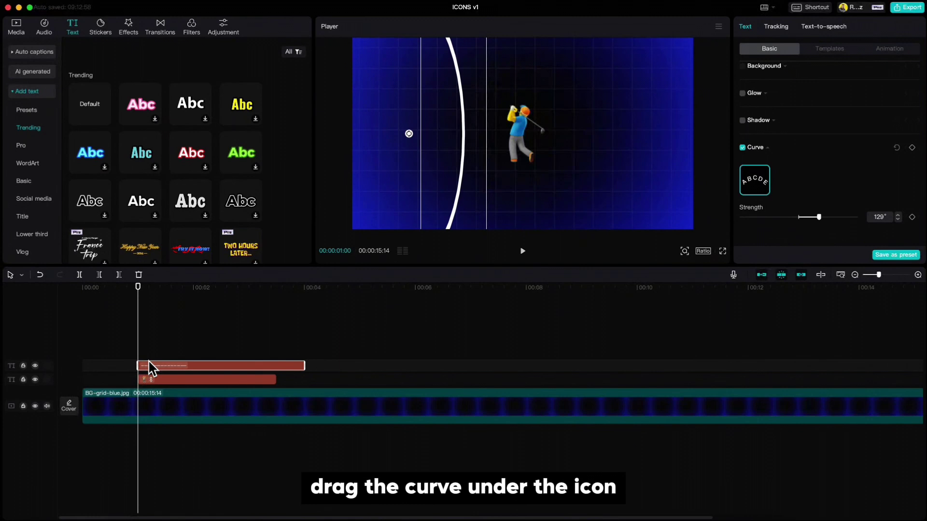
mouse_move(149, 367)
mouse_down()
mouse_move(150, 389)
mouse_move(149, 381)
mouse_up()
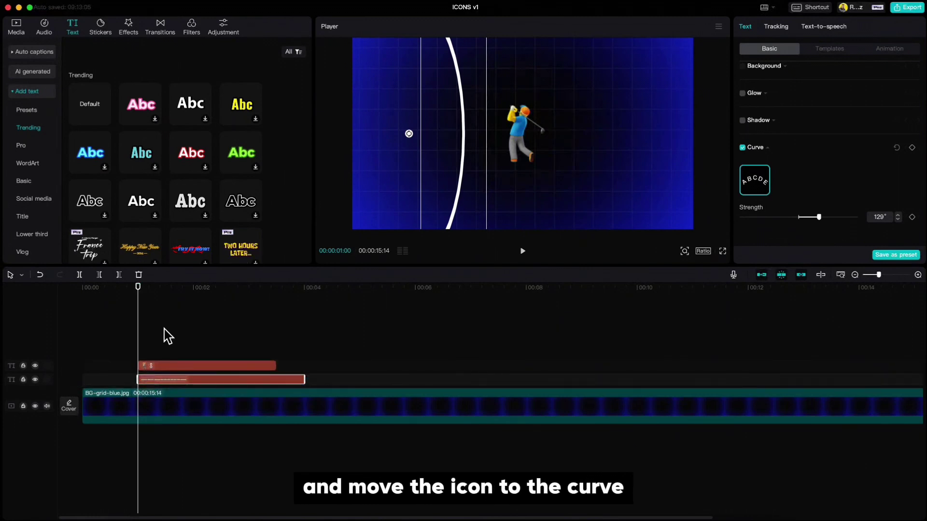
click(159, 365)
drag(522, 135, 464, 135)
Step: At 1 s, place the golfer icon at the top of the arc
drag(138, 288, 194, 305)
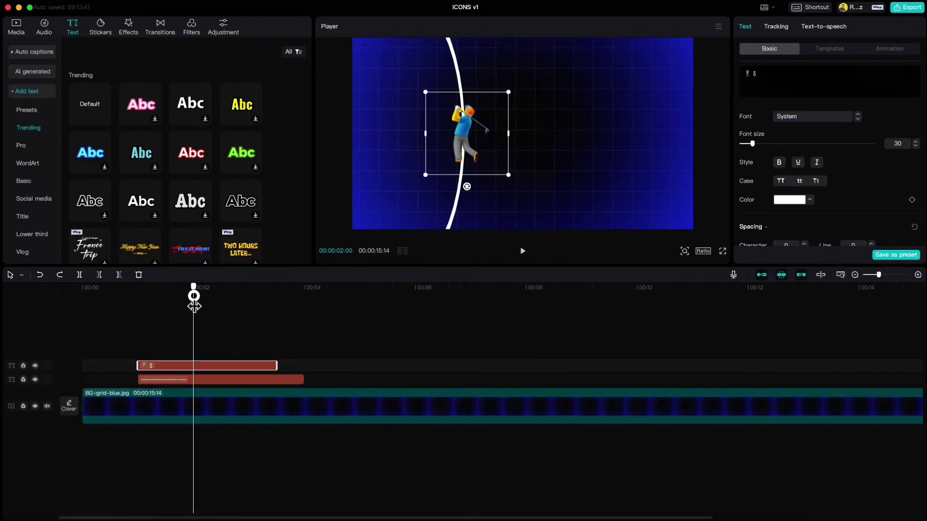
scroll(848, 194, down, 5)
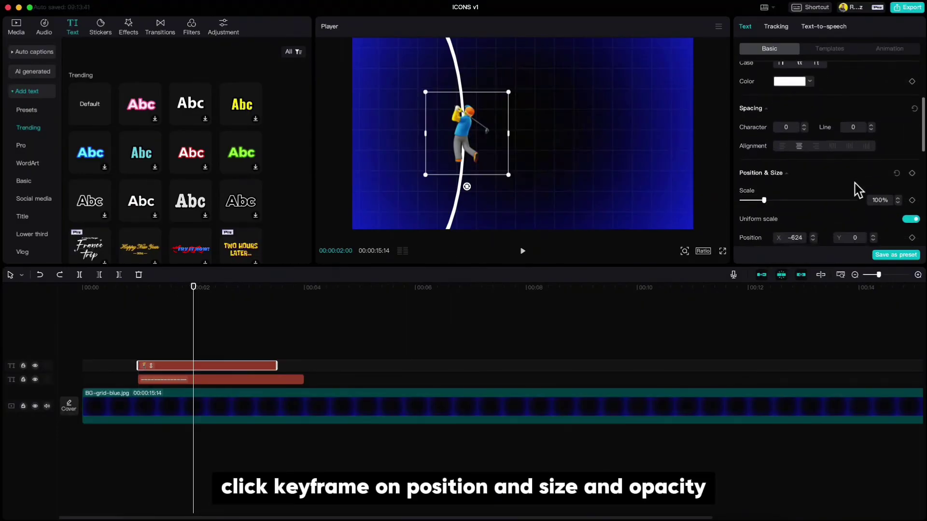
scroll(848, 186, down, 7)
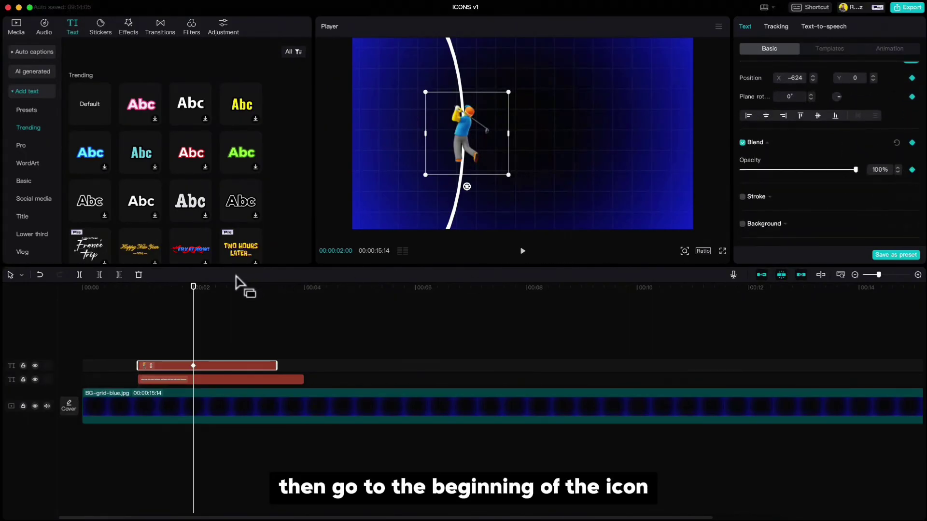
drag(194, 293, 140, 300)
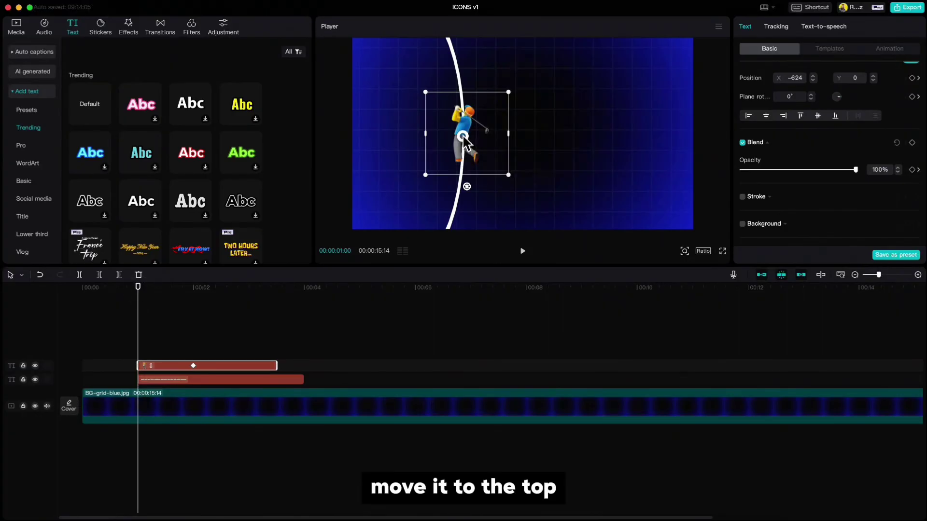
drag(463, 140, 445, 28)
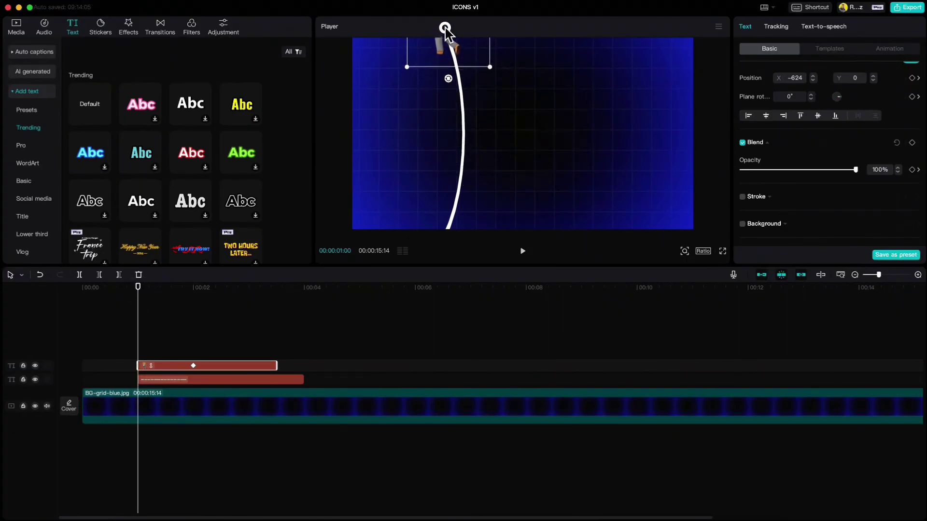
Step: Keyframe the golfer icon at 60% scale and 20% opacity at 1 s
scroll(804, 191, up, 3)
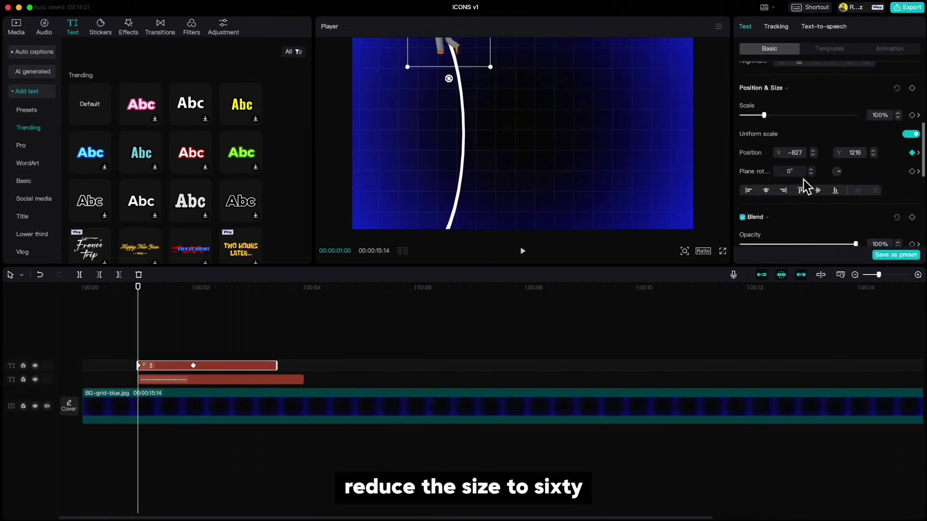
click(899, 174)
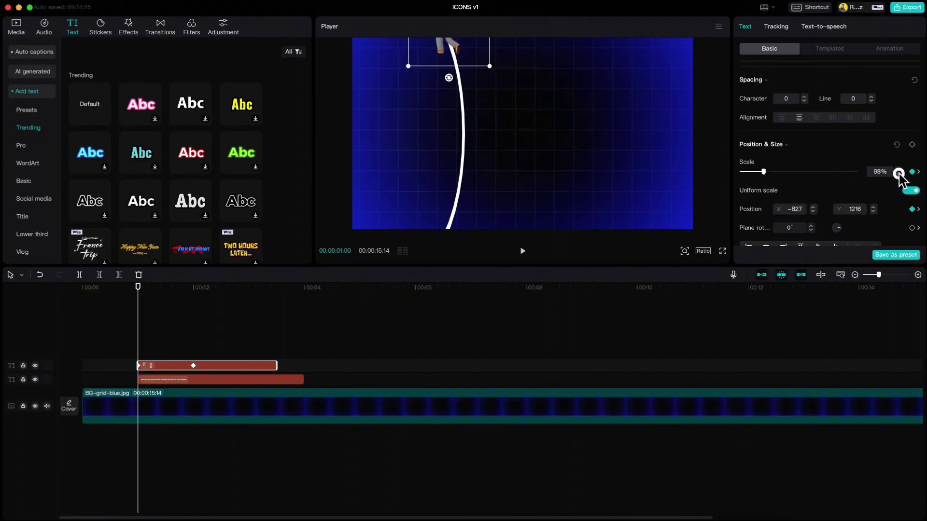
click(898, 174)
click(899, 174)
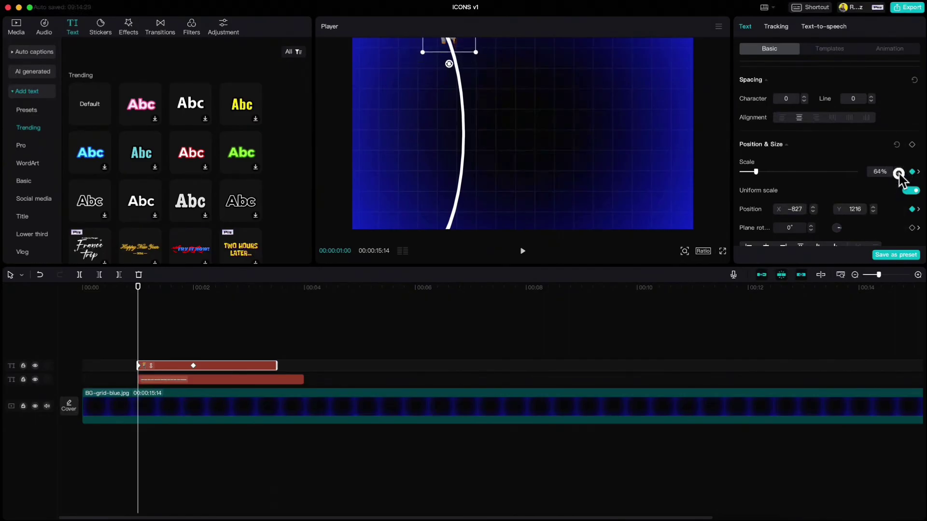
click(898, 174)
click(898, 174)
scroll(831, 179, down, 3)
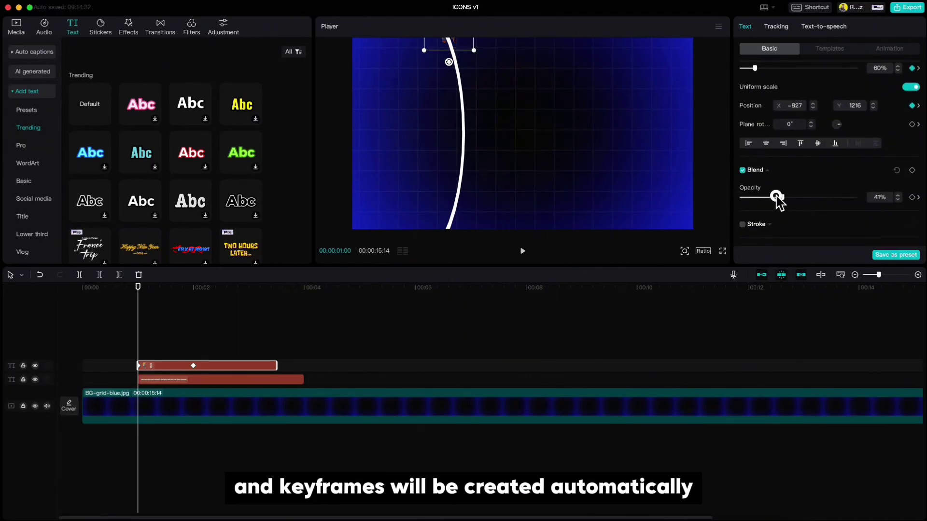
drag(768, 198, 767, 199)
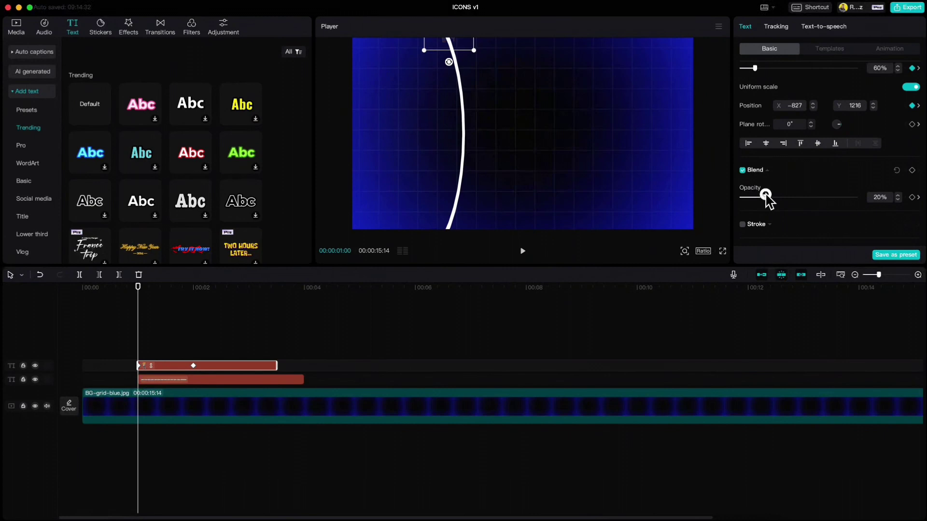
Step: At about 2:15, add Position, Scale and Opacity keyframes at full size and opacity
drag(139, 293, 221, 309)
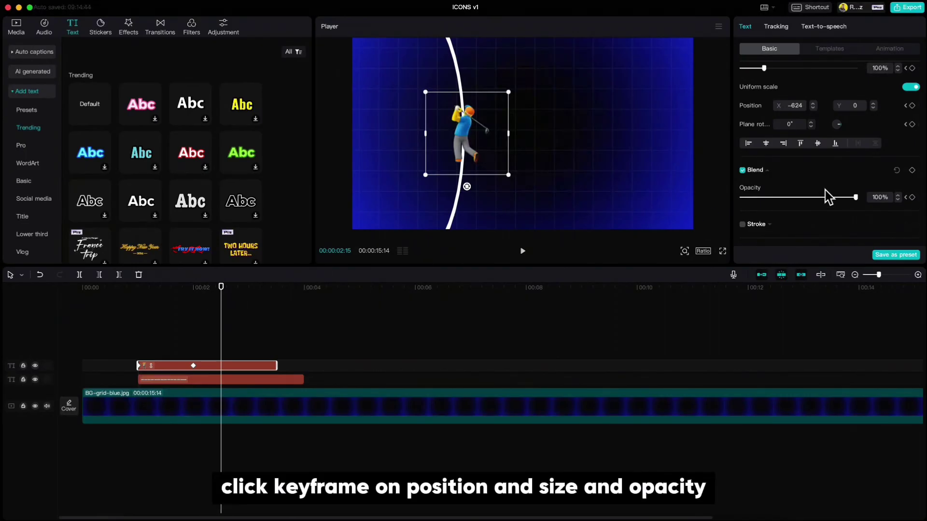
scroll(829, 197, up, 3)
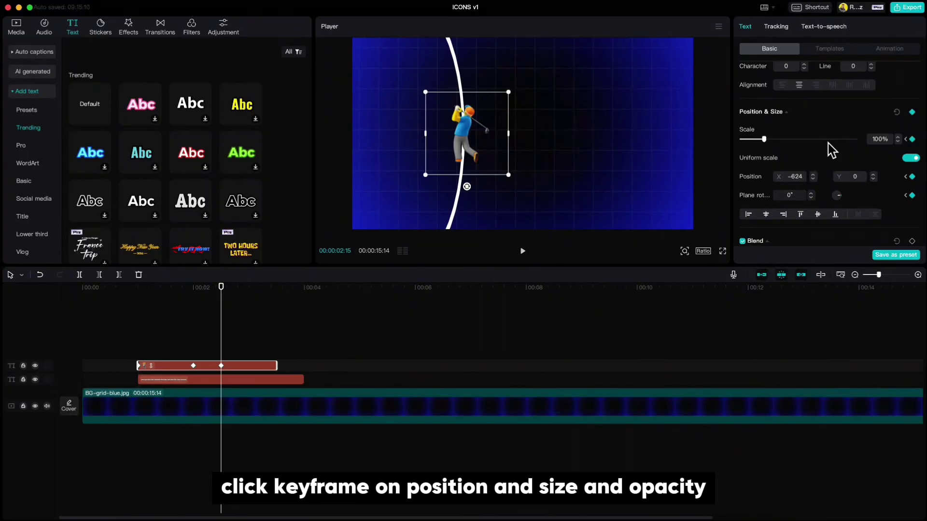
scroll(831, 150, down, 2)
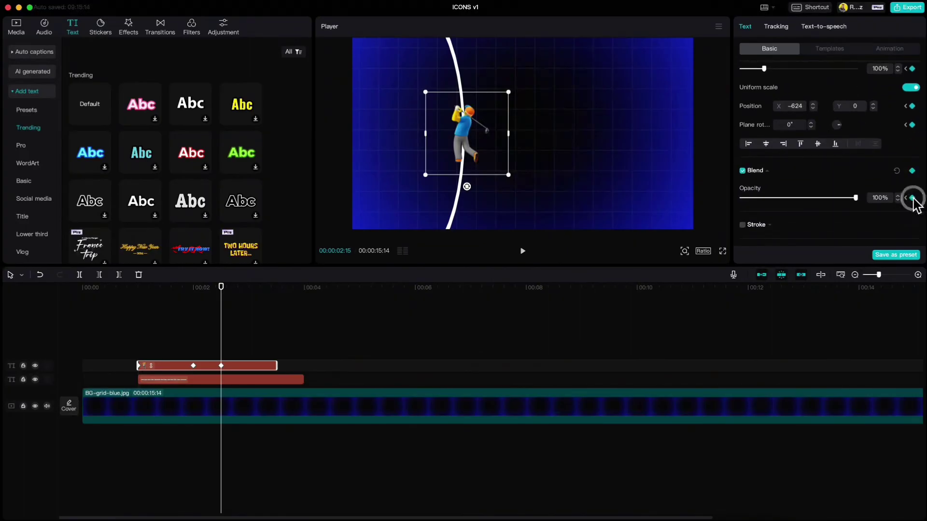
Step: On the golfer clip's last frame, move the icon to the bottom of the arc
drag(221, 295, 275, 301)
click(275, 300)
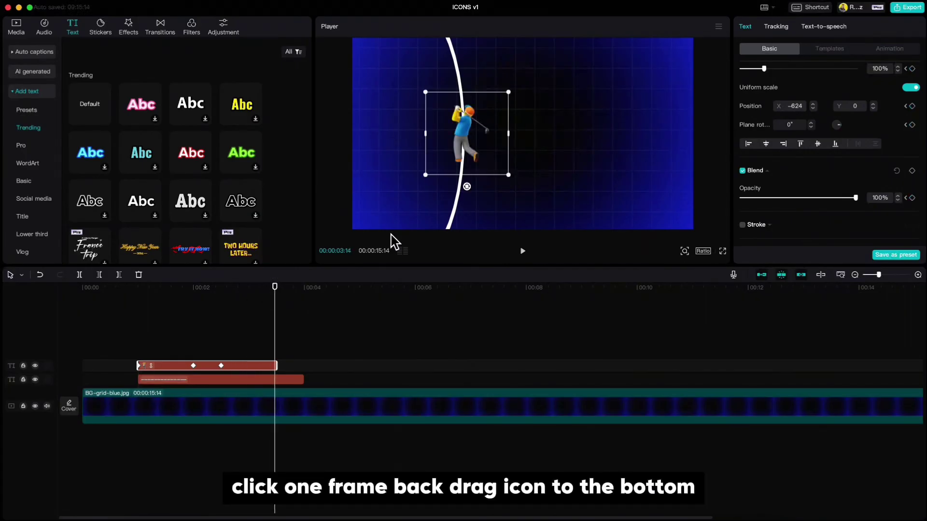
drag(464, 136, 445, 237)
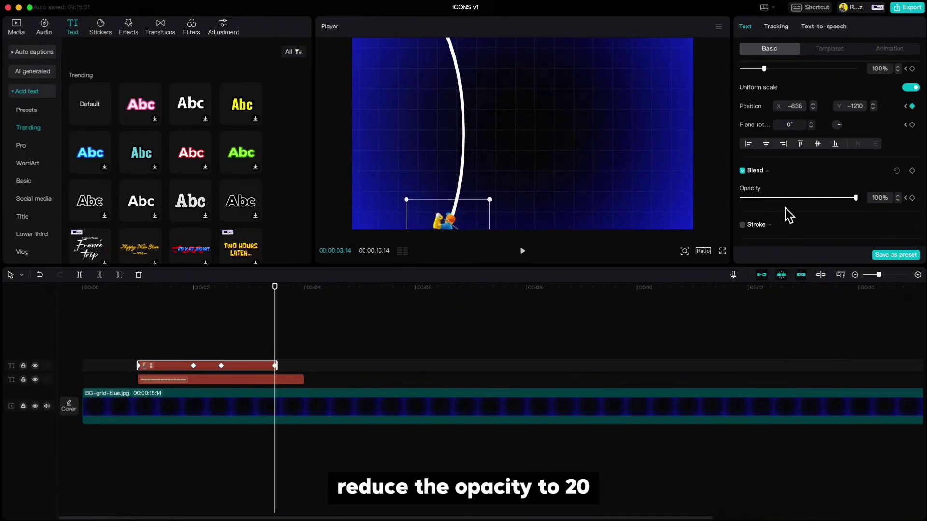
Step: Set the icon's end keyframes to 20% opacity and 60% scale
drag(856, 198, 762, 198)
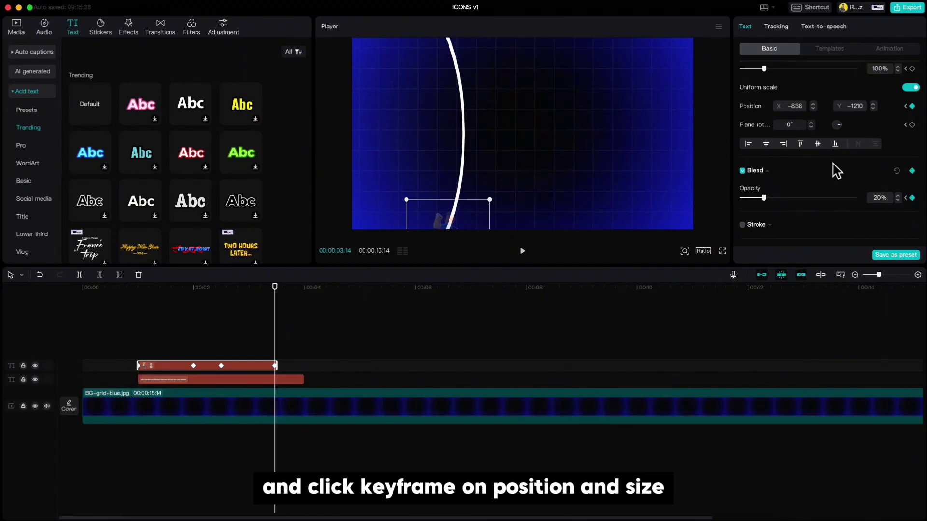
scroll(836, 171, up, 3)
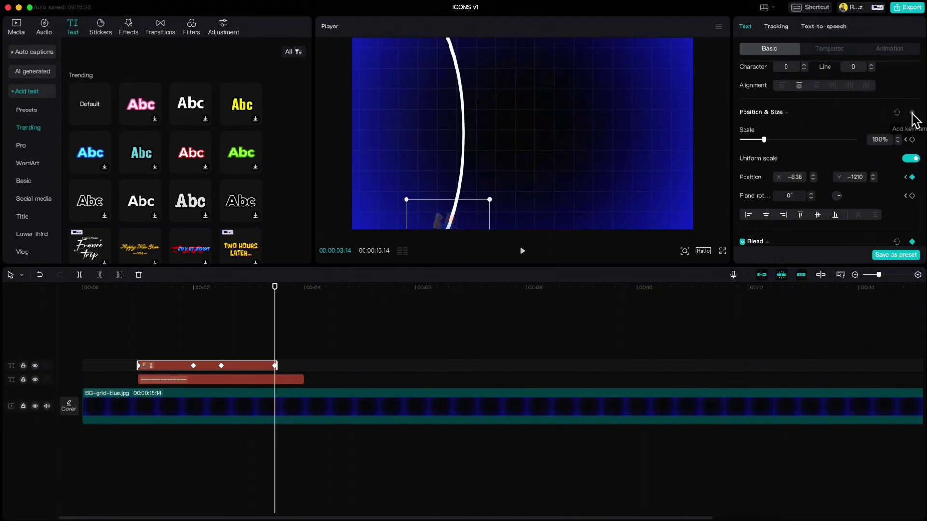
scroll(877, 183, up, 1)
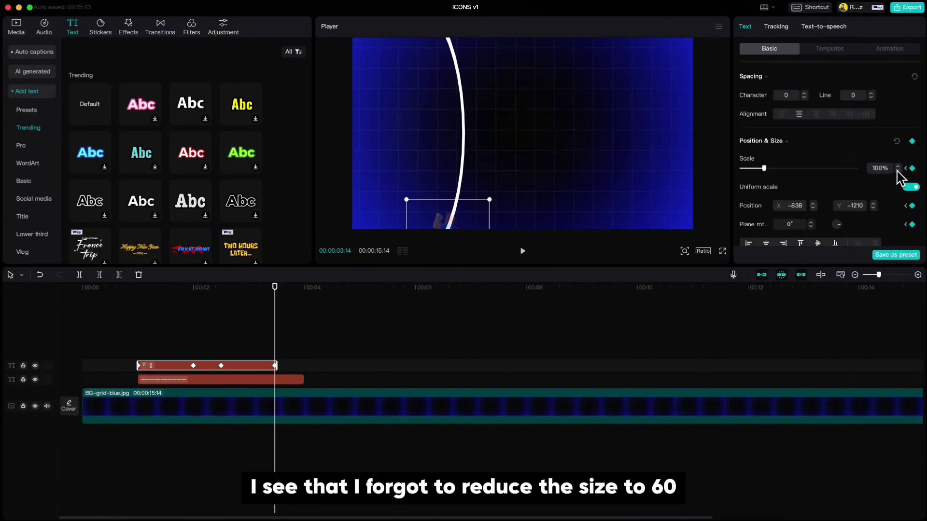
drag(898, 171, 897, 173)
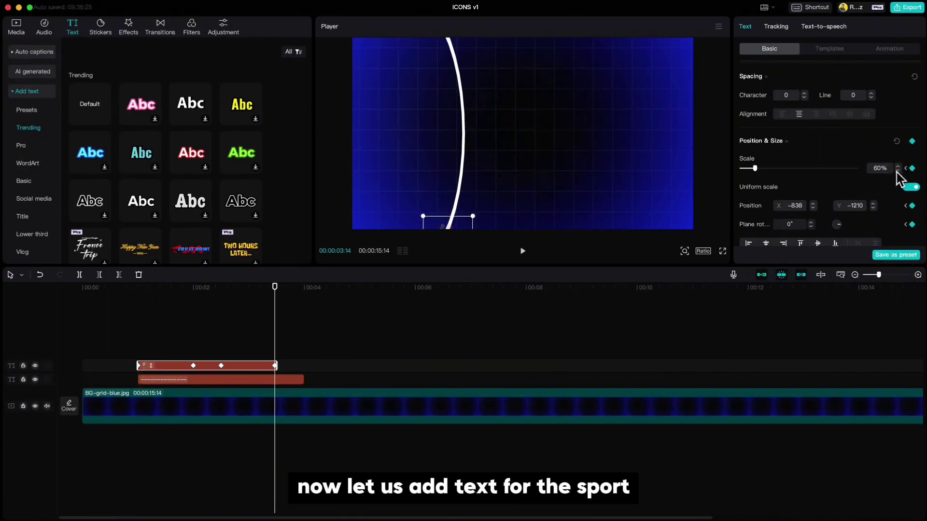
Step: Add a text clip reading 'golf' in the ZY Modern font
click(103, 119)
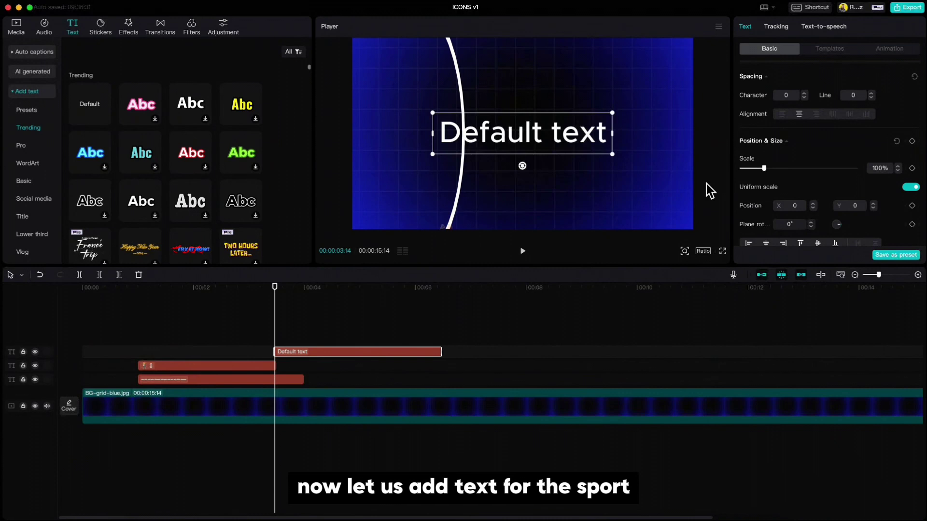
scroll(776, 150, up, 3)
drag(782, 72, 734, 74)
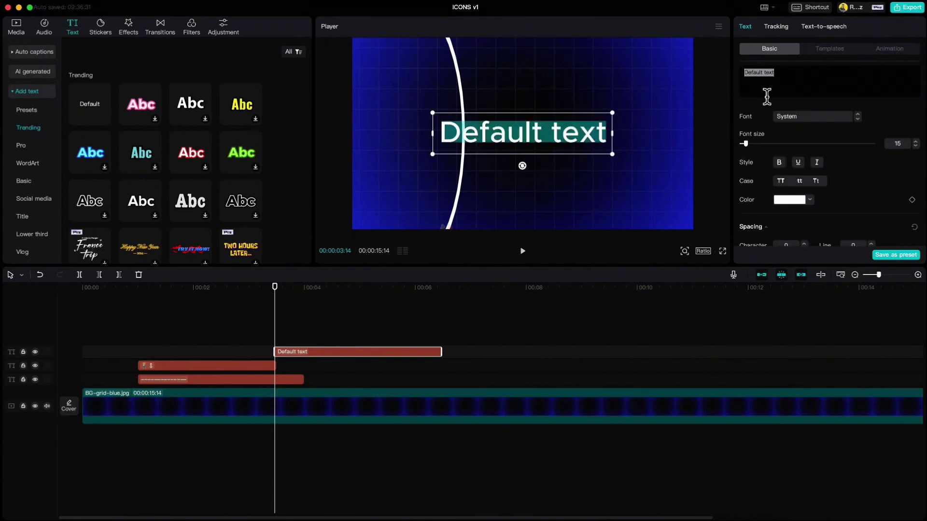
text(golf)
click(792, 117)
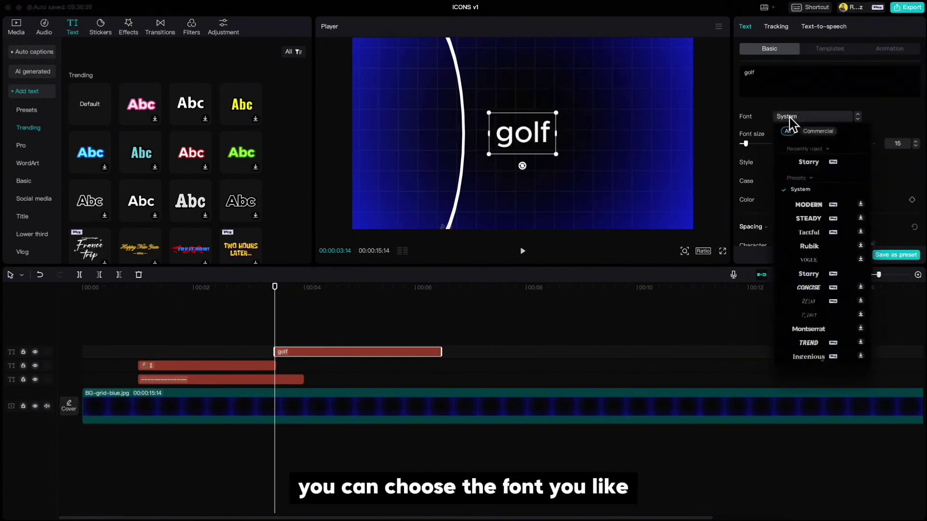
scroll(811, 201, up, 1)
click(809, 162)
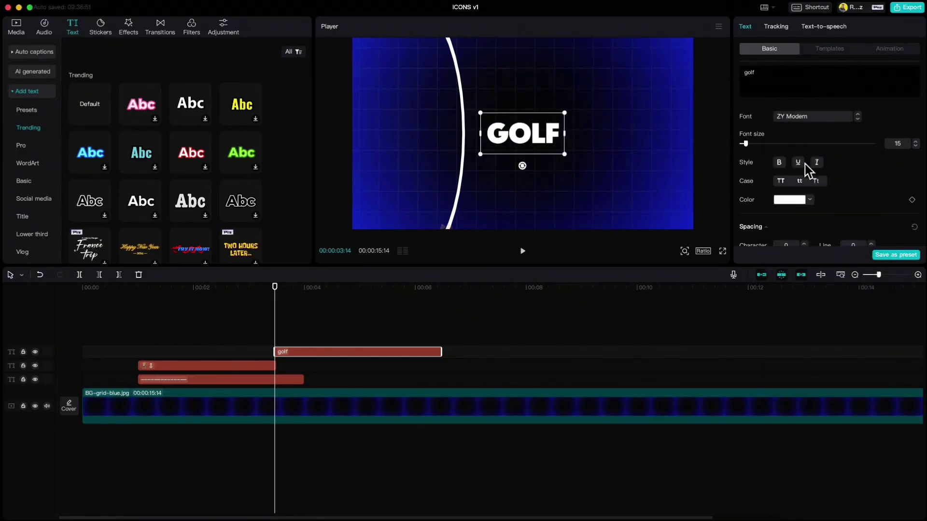
Step: Move the golf text to the right side and set its font size to 12
drag(545, 138, 631, 139)
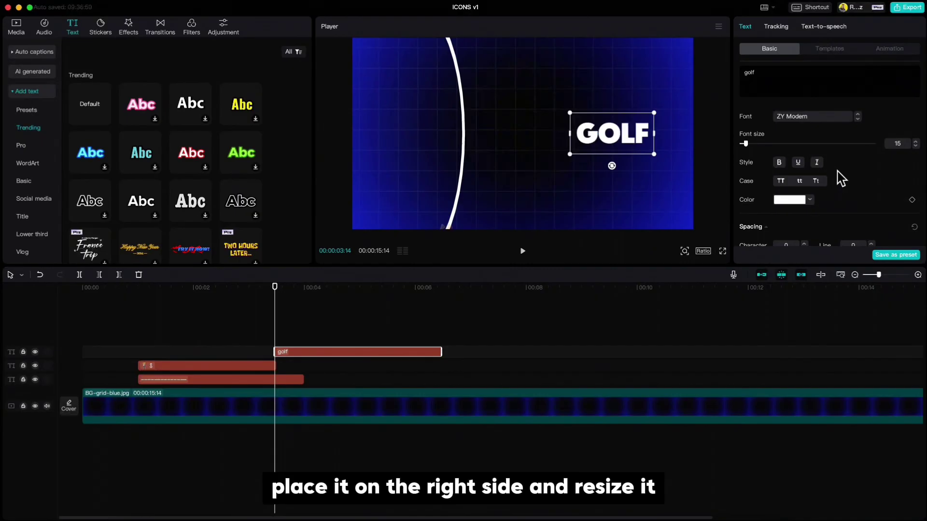
click(915, 145)
click(915, 146)
click(915, 146)
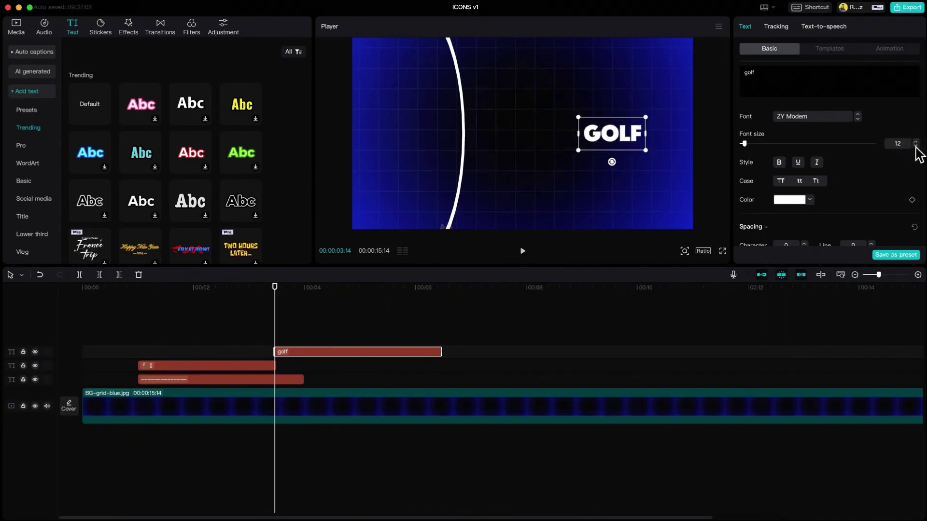
Step: Align the golf text clip with the icon clip, from 1 s to about 3.5 s
drag(346, 355, 210, 356)
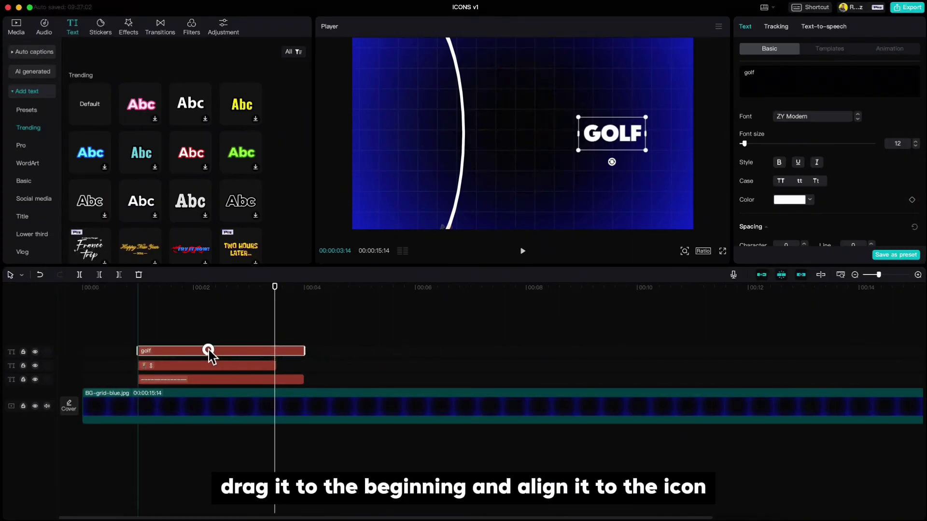
drag(274, 290, 136, 319)
key(w)
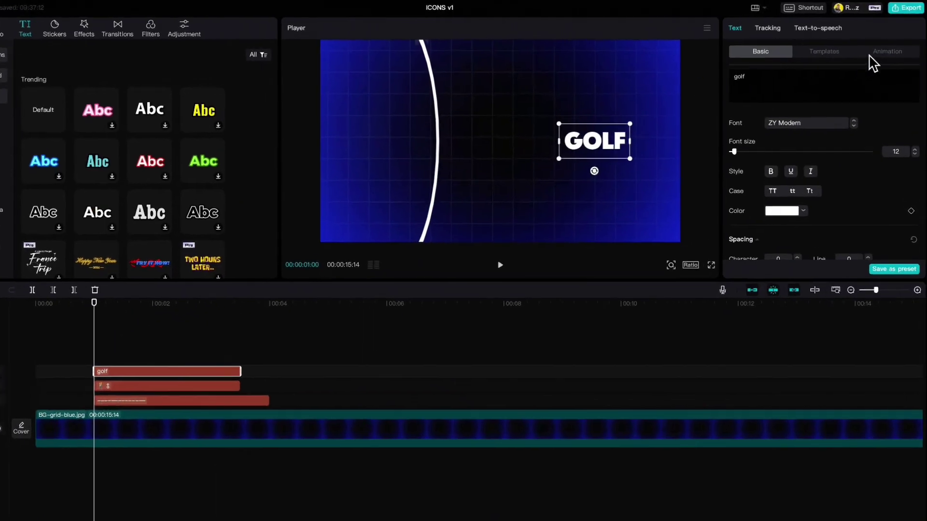
Step: Give the GOLF title a Slide Left entrance animation lasting 1.1 seconds
click(880, 49)
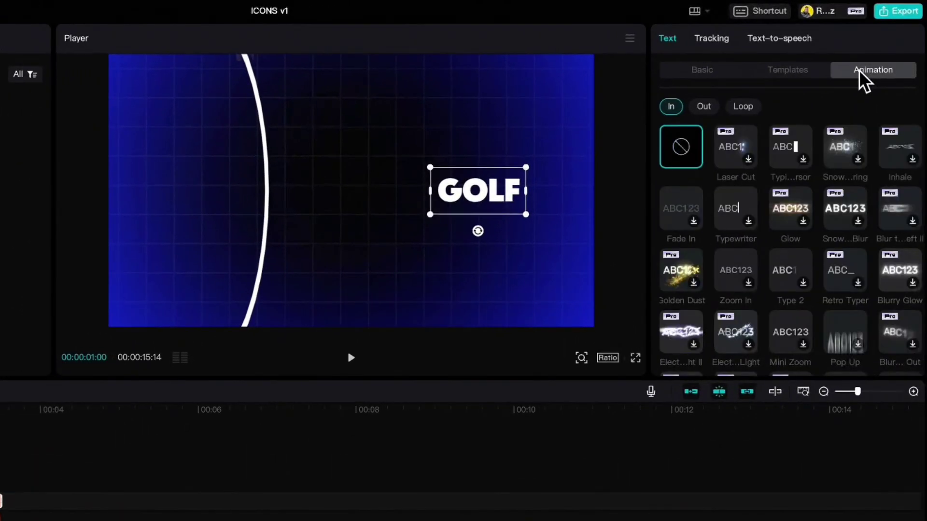
scroll(781, 277, down, 2)
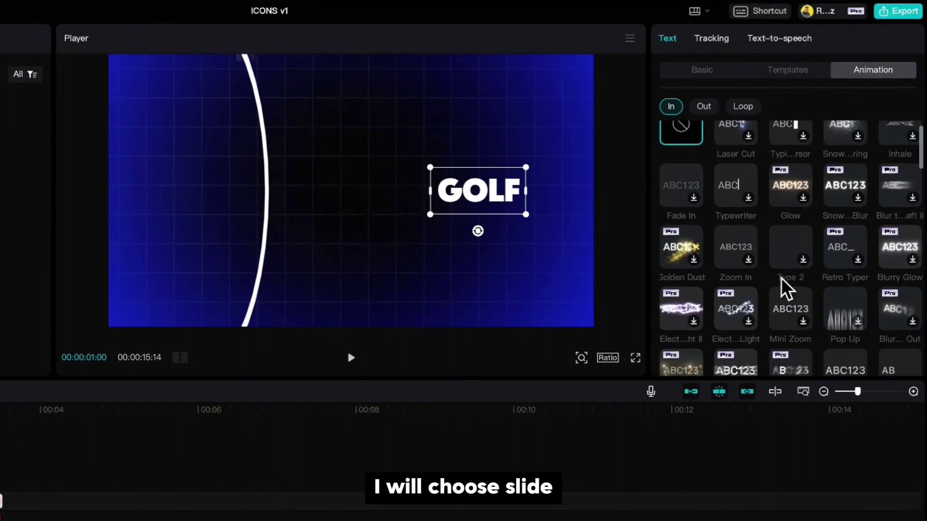
scroll(781, 277, down, 5)
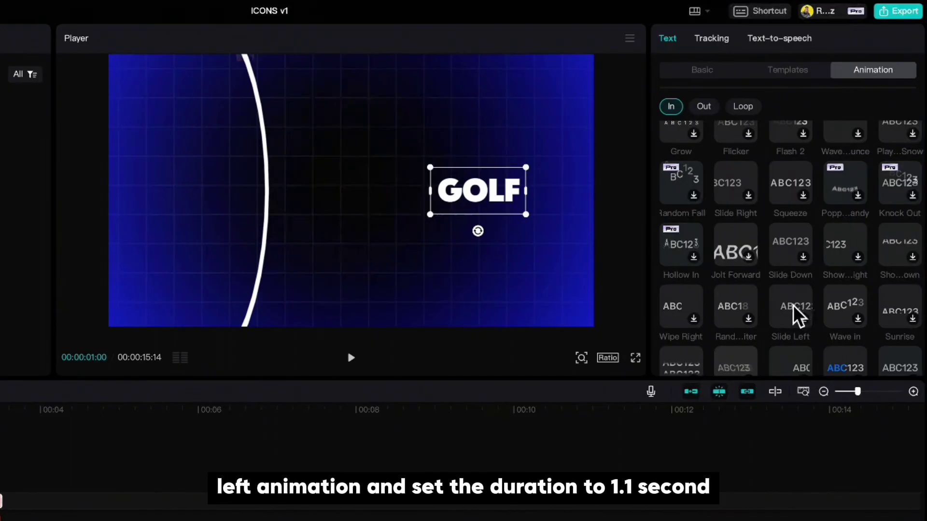
click(792, 305)
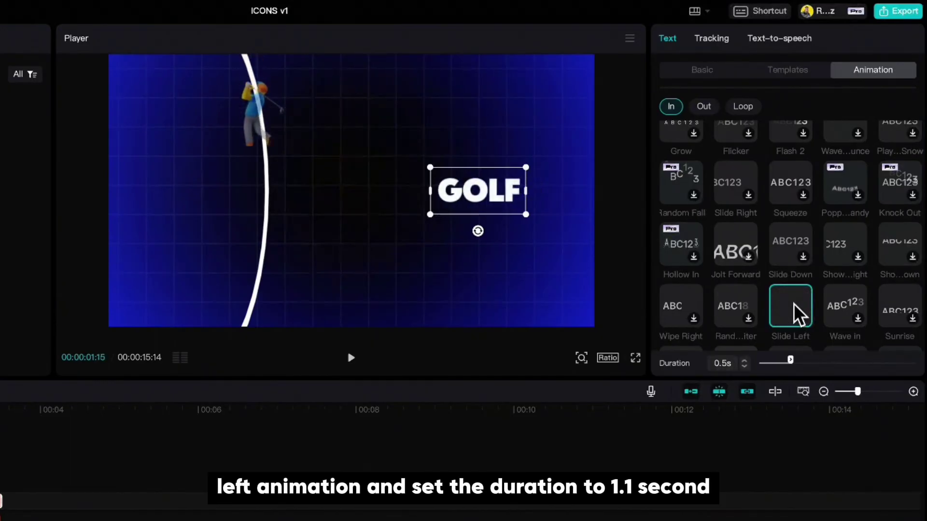
click(745, 360)
click(744, 360)
click(744, 359)
click(744, 360)
click(745, 359)
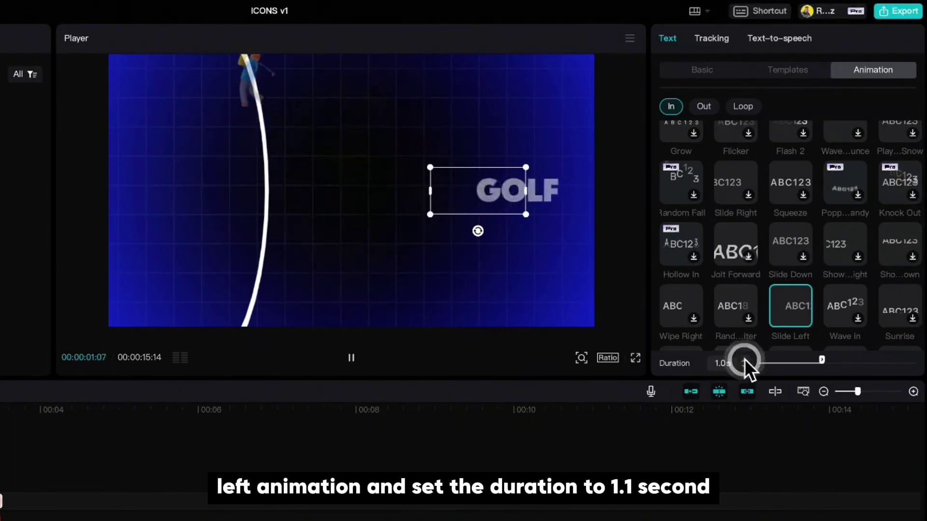
click(744, 360)
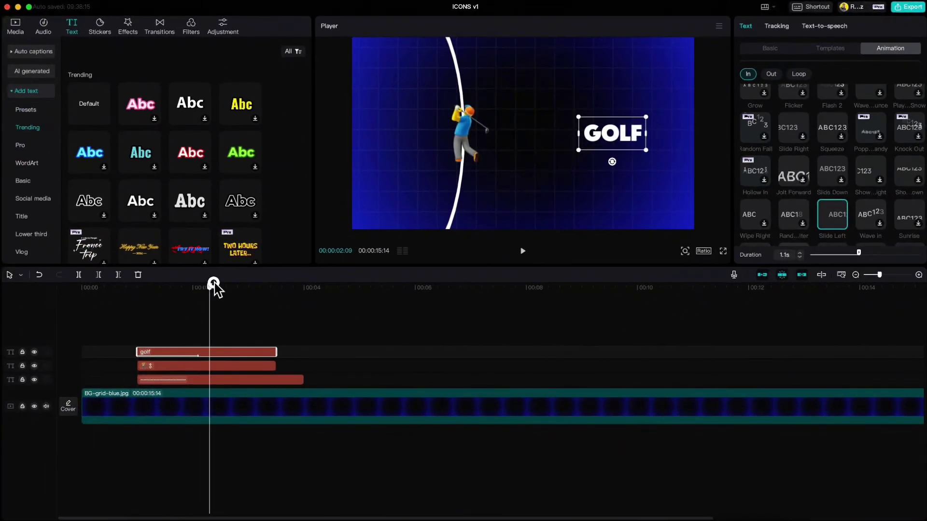
Step: Apply a 0.5-second Fade Out exit animation to the GOLF title
drag(19, 359, 96, 383)
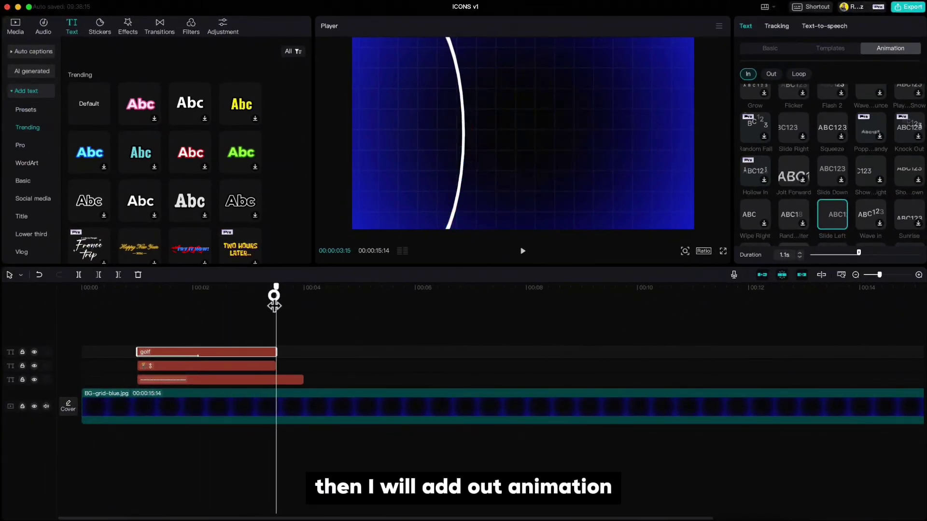
drag(276, 297, 275, 292)
click(771, 74)
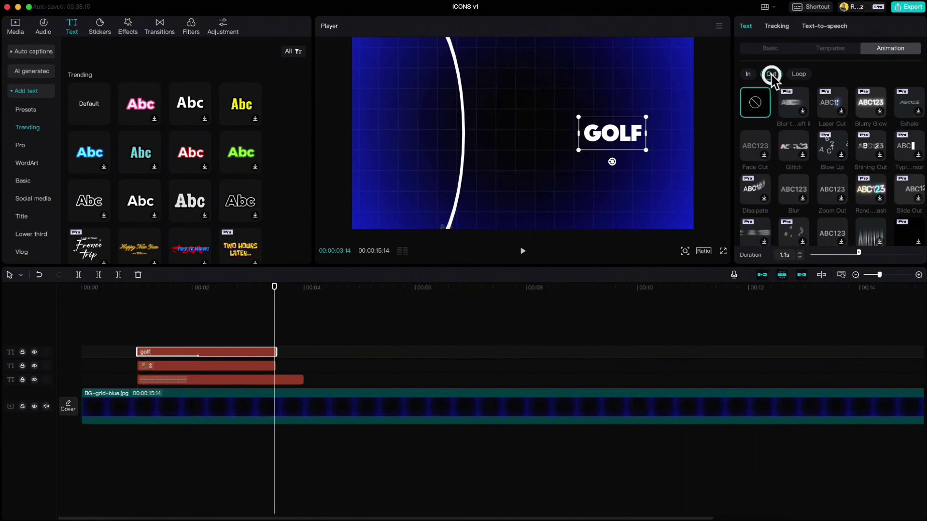
click(759, 151)
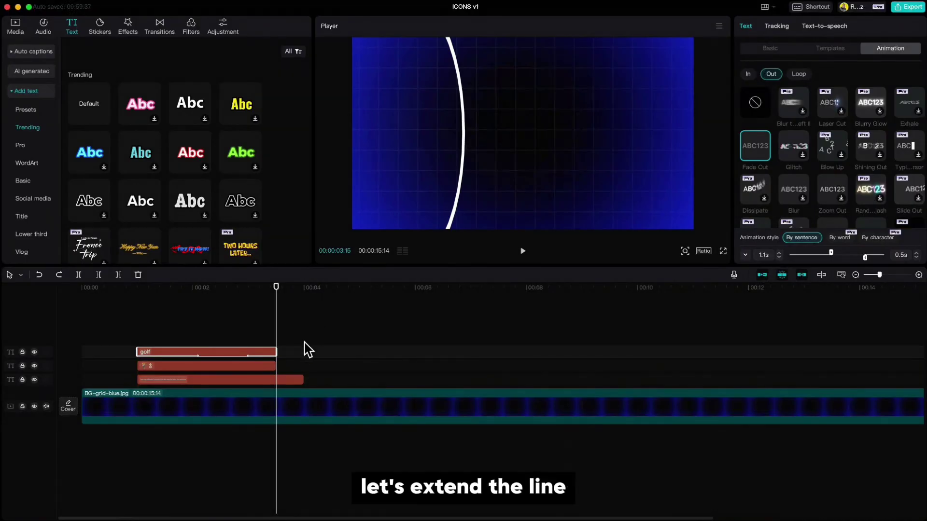
Step: Extend the arc line clip to about 14 s, near the video's end
drag(304, 380, 880, 392)
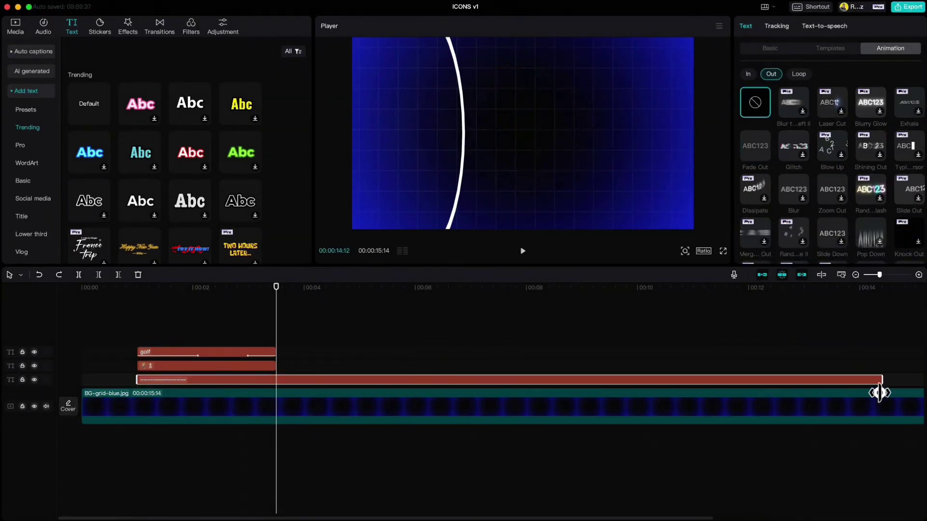
click(234, 367)
drag(275, 297, 221, 296)
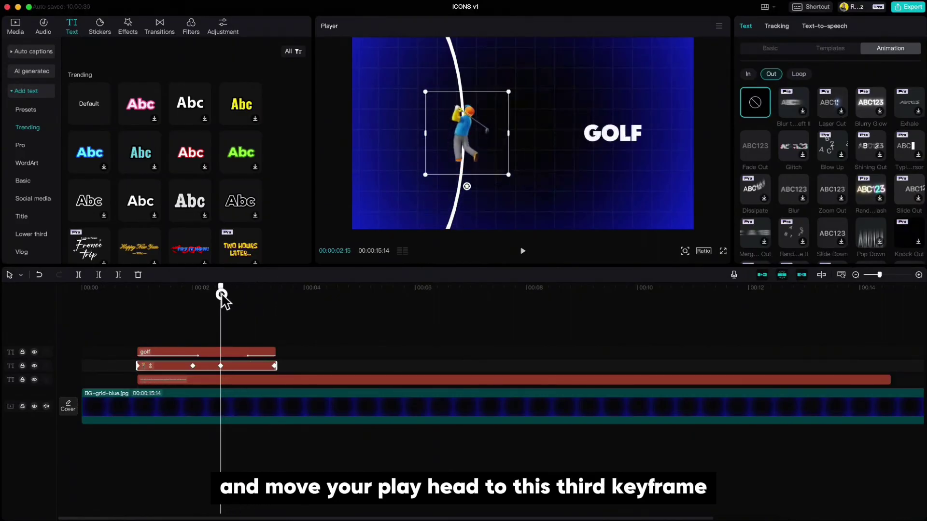
Step: Copy the golf title and icon clips and paste staggered copies along the timeline to about 12.5 s
drag(182, 330, 217, 366)
key(super+c)
key(super+v)
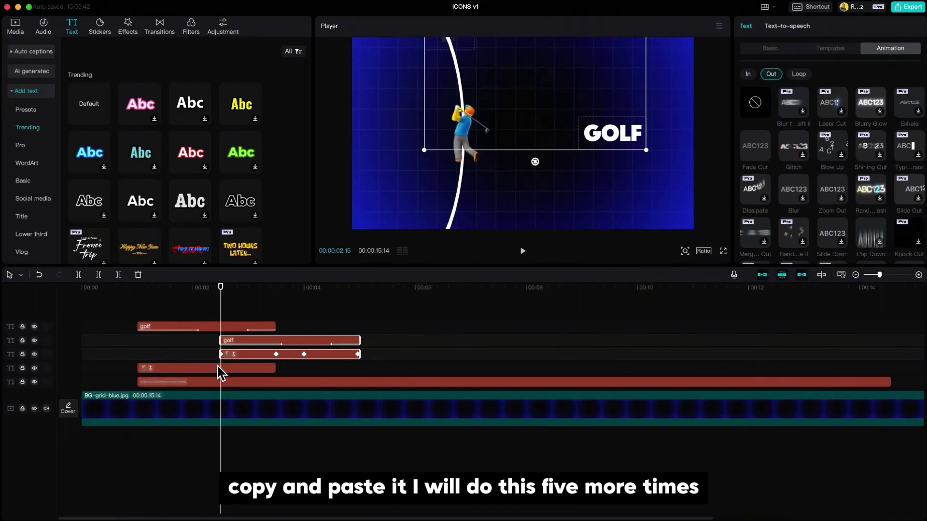
click(306, 305)
key(super+v)
click(387, 306)
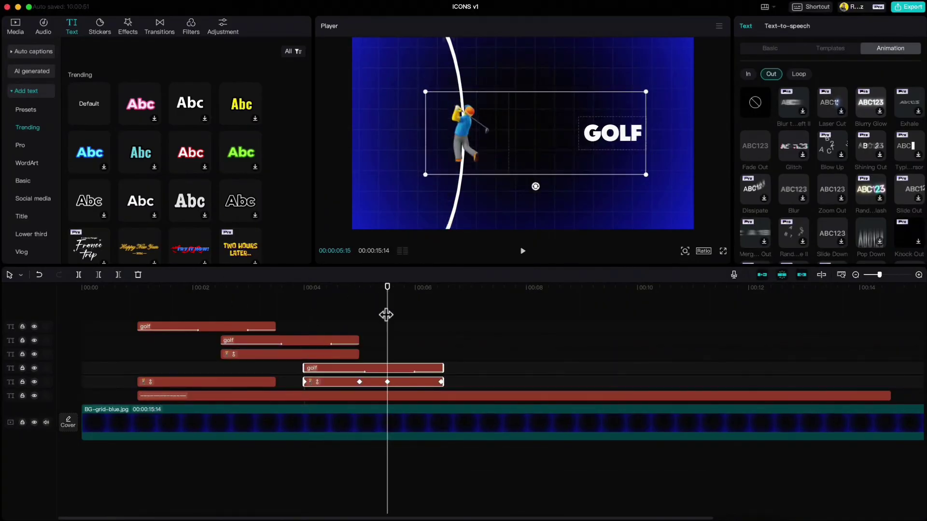
key(super+v)
click(471, 305)
key(super+v)
click(554, 305)
key(super+v)
click(637, 305)
key(super+v)
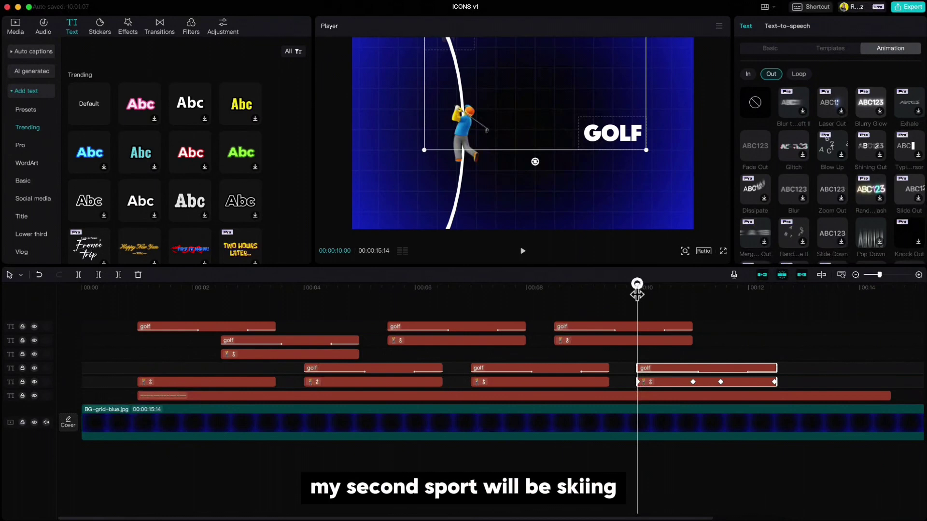
Step: Turn the second golf pair into skiing by pasting the skier emoji and retitling it 'skiing'
drag(638, 293, 255, 328)
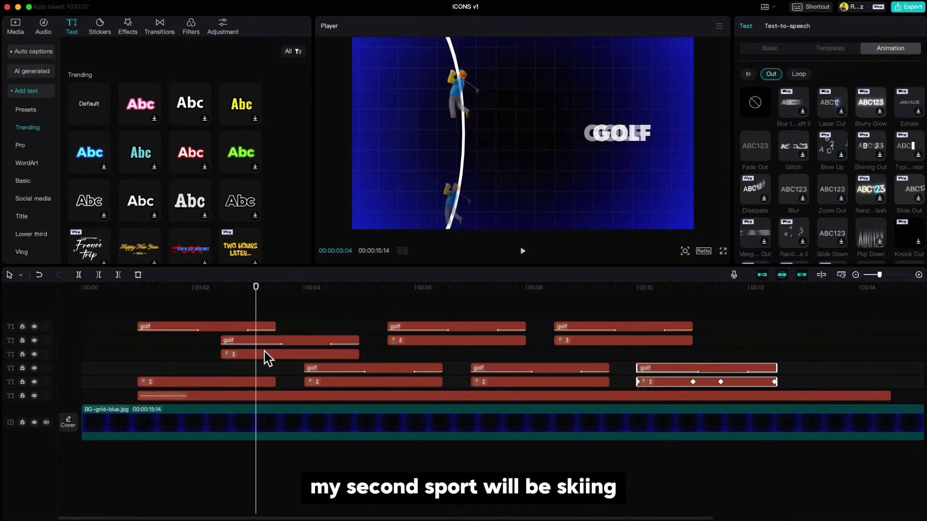
click(264, 354)
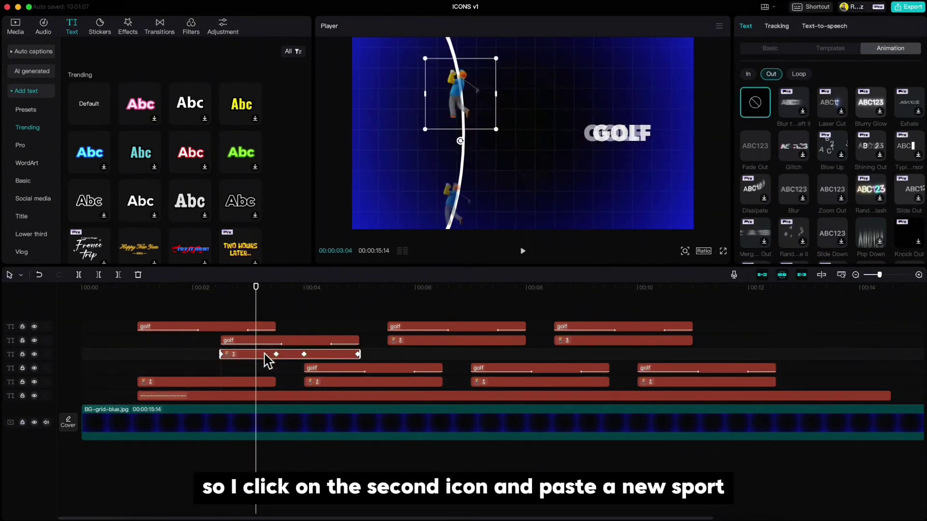
click(758, 49)
click(757, 73)
key(ctrl+a)
key(ctrl+v)
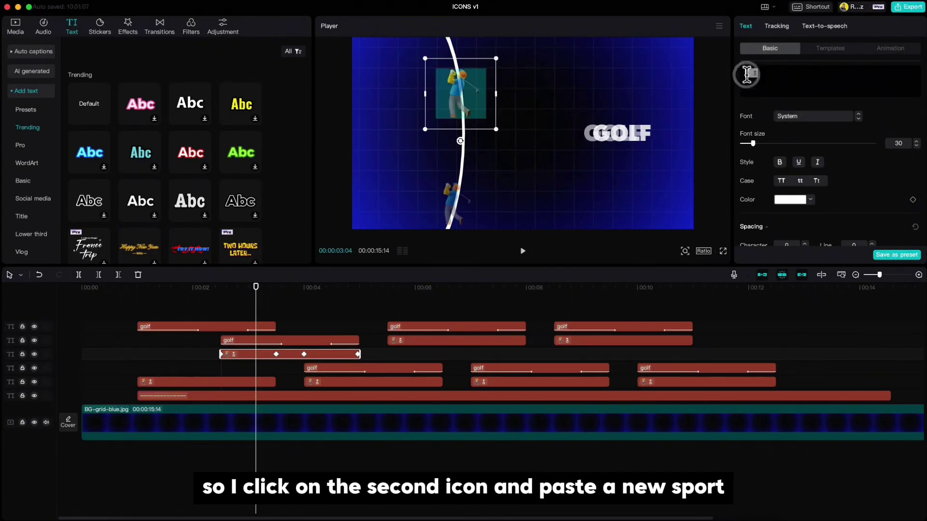
click(300, 342)
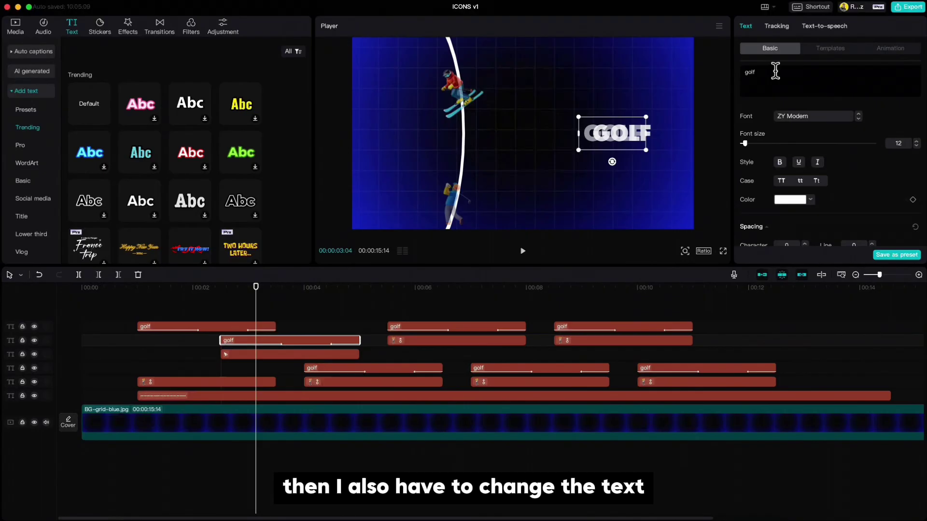
text(skiing)
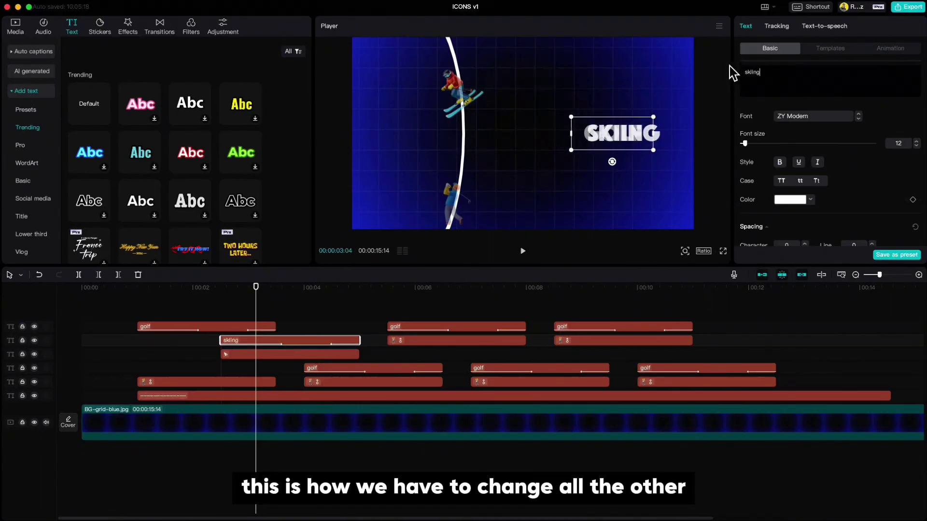
Step: Update the third through fifth icons, retitling the fifth pair 'basketball'
drag(256, 292, 277, 306)
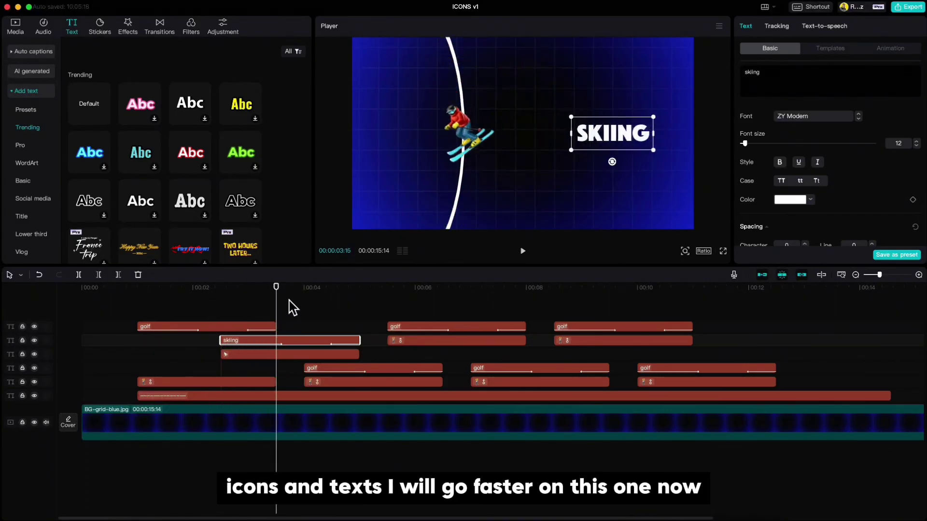
click(375, 383)
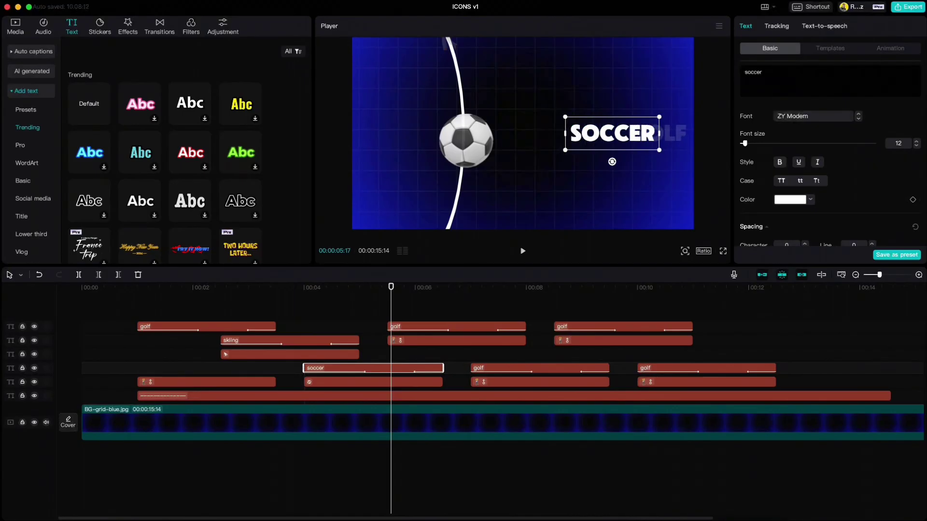
drag(391, 286, 478, 287)
click(456, 340)
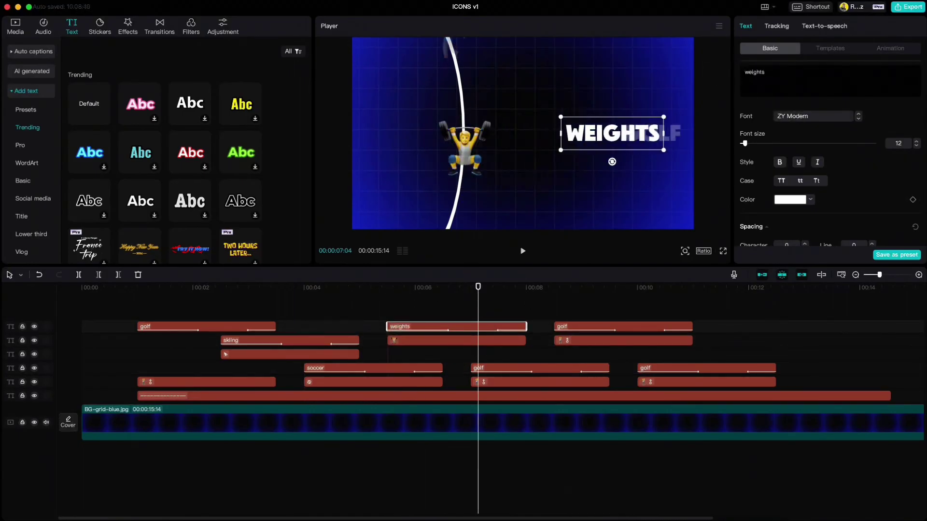
drag(478, 287, 547, 289)
click(573, 384)
click(550, 368)
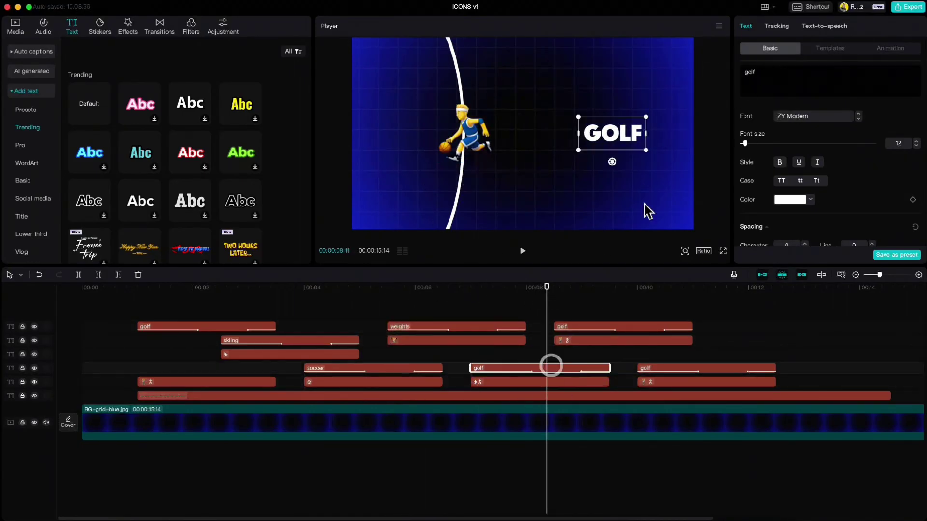
text(basketball)
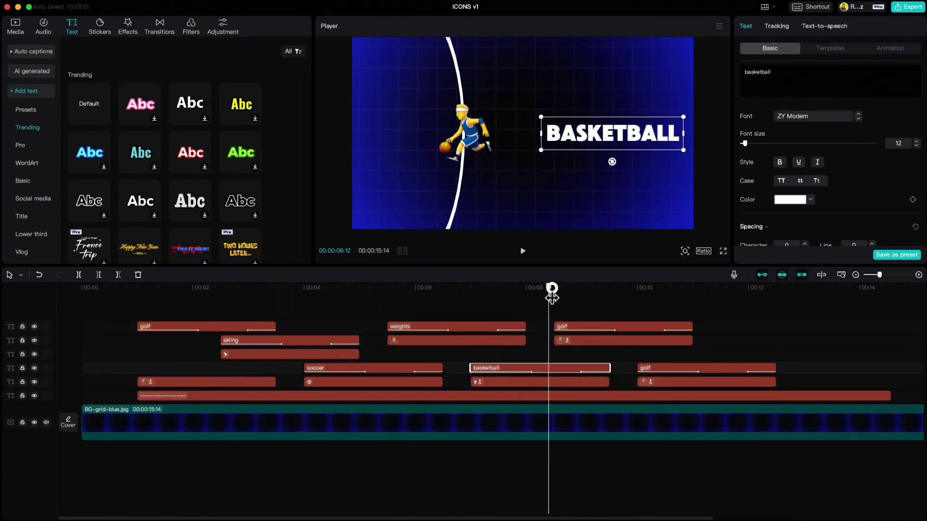
Step: Change the last two pairs to surfing and cycling icons with matching titles
drag(550, 287, 628, 288)
click(627, 340)
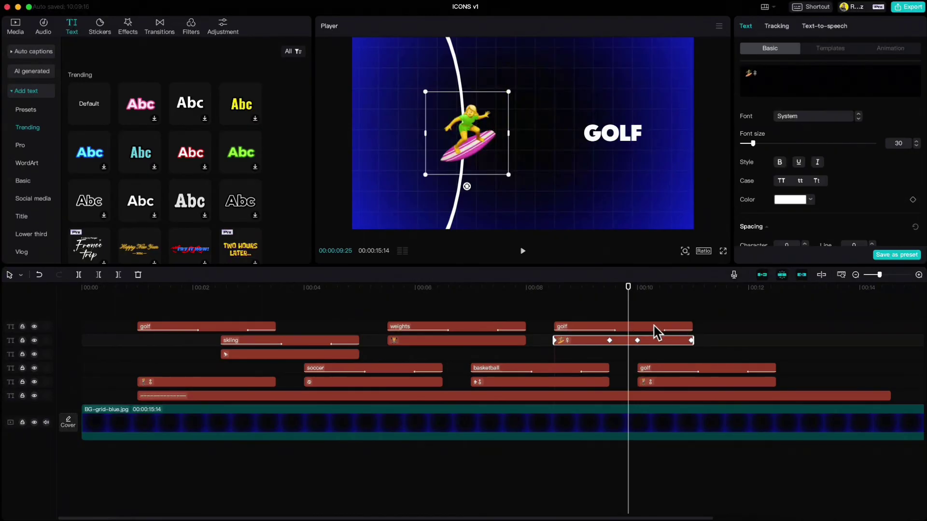
click(653, 327)
text(surfing)
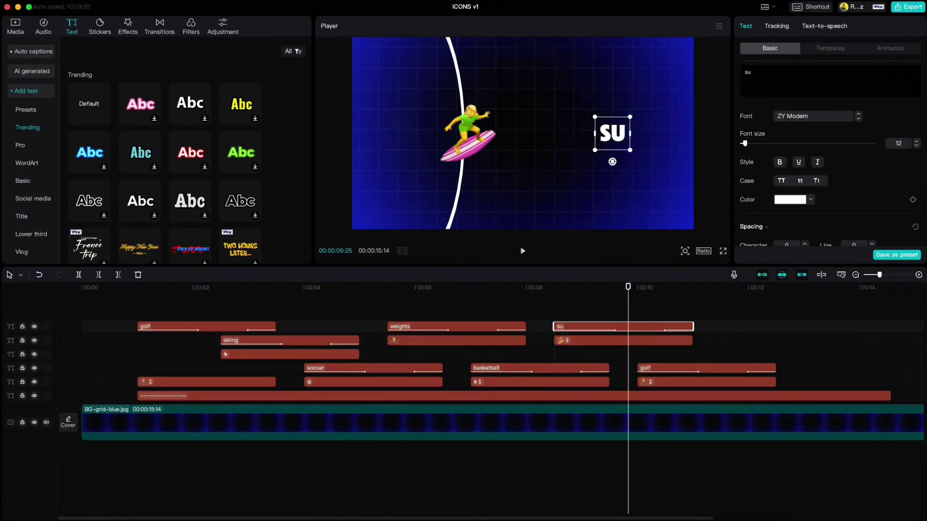
click(721, 287)
click(733, 385)
click(729, 367)
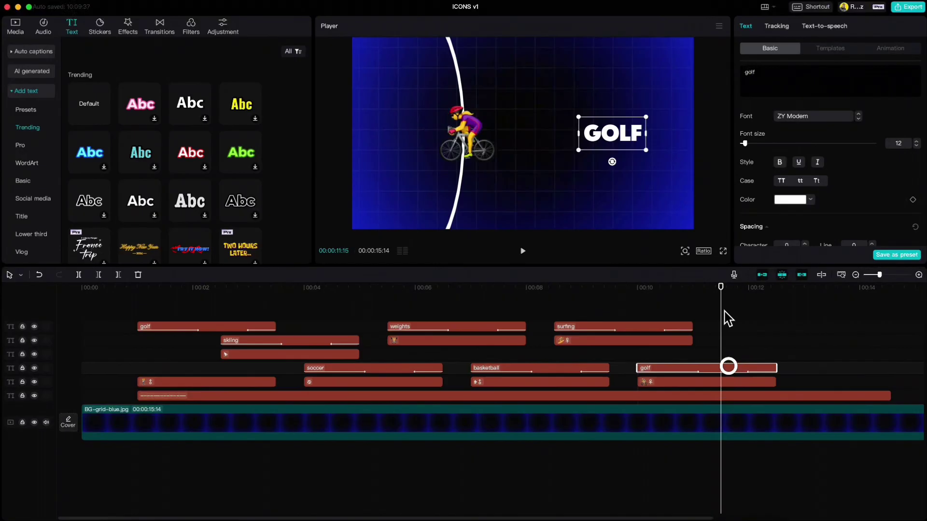
text(cyclib)
drag(107, 289, 187, 343)
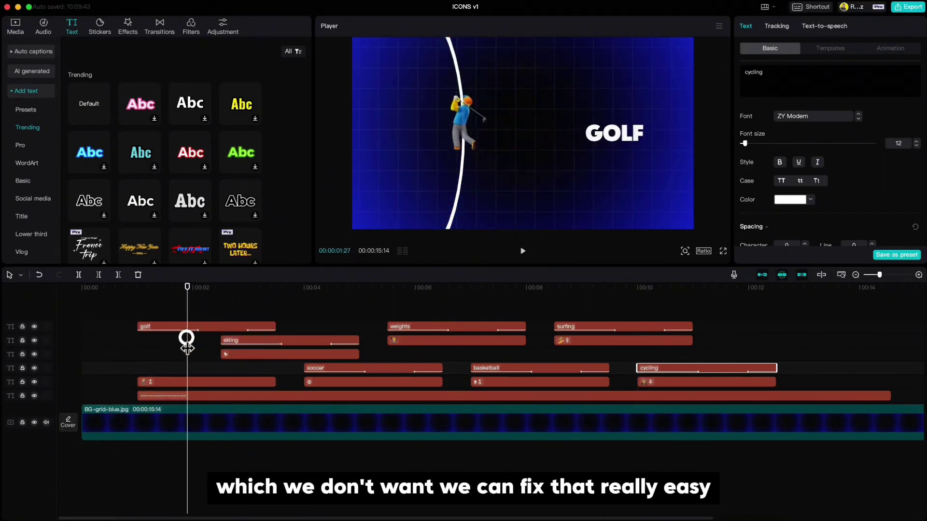
Step: Switch the golf icon's x-position keyframes to auto curves, then hide the keyframe tracks
click(241, 382)
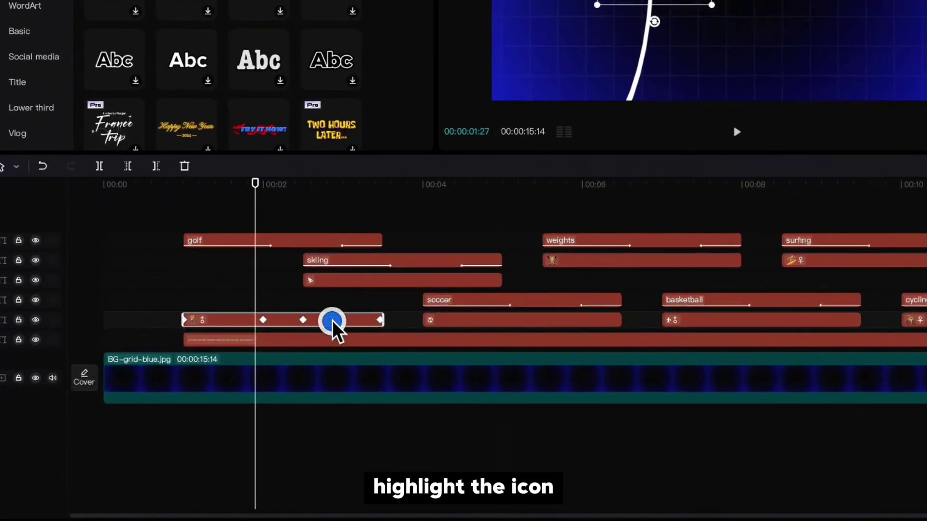
right_click(240, 382)
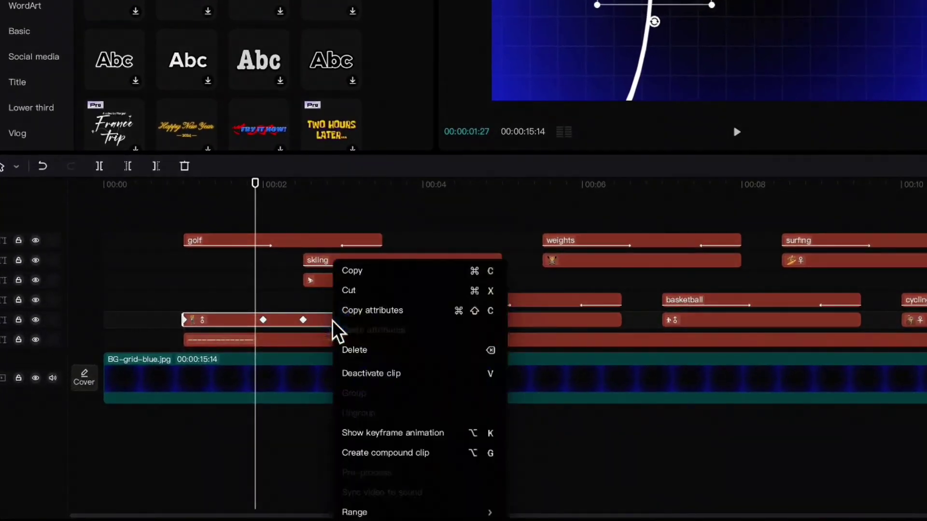
click(381, 433)
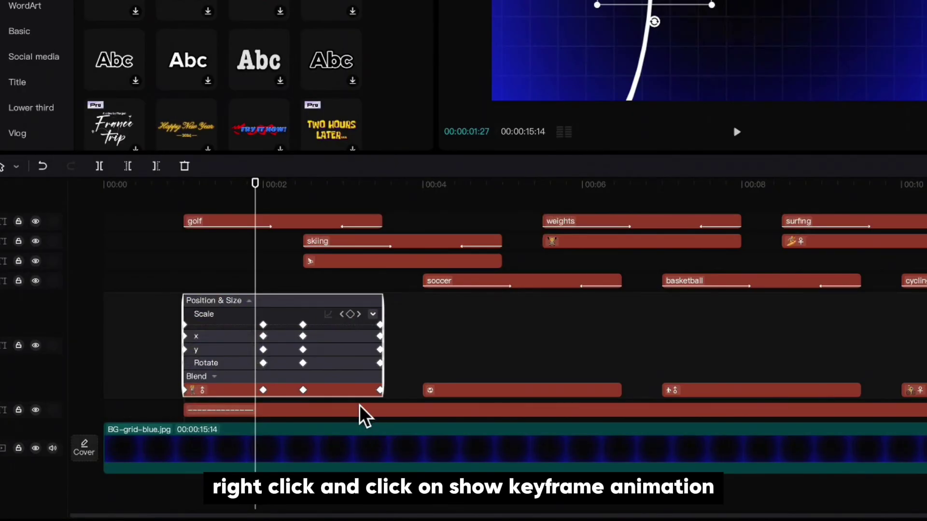
click(285, 338)
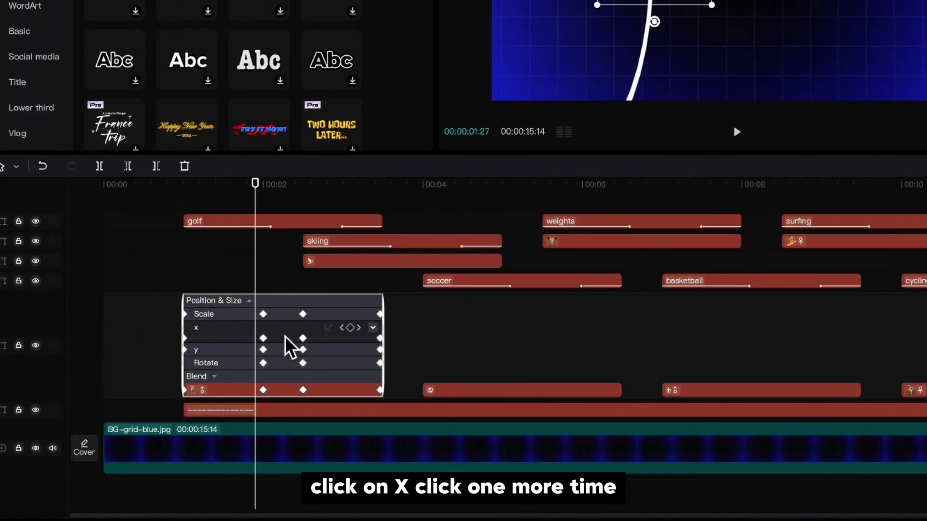
click(279, 332)
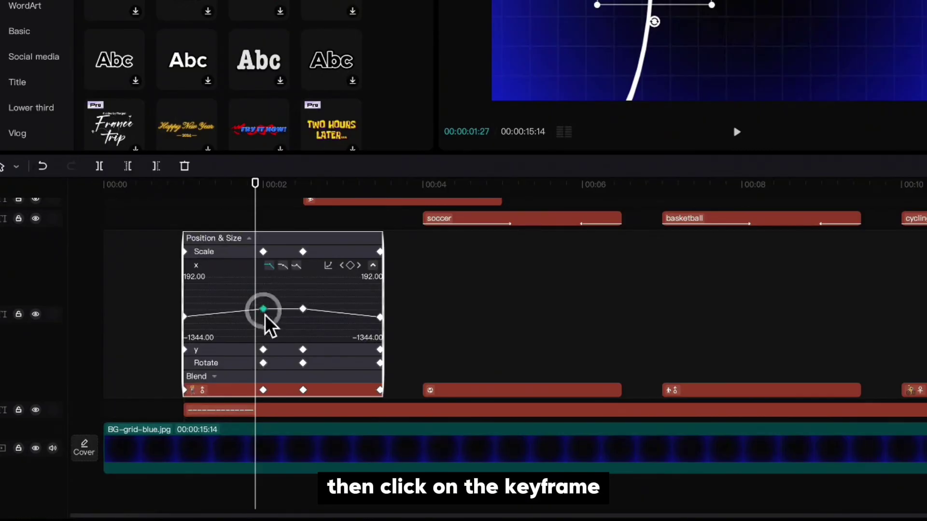
click(283, 266)
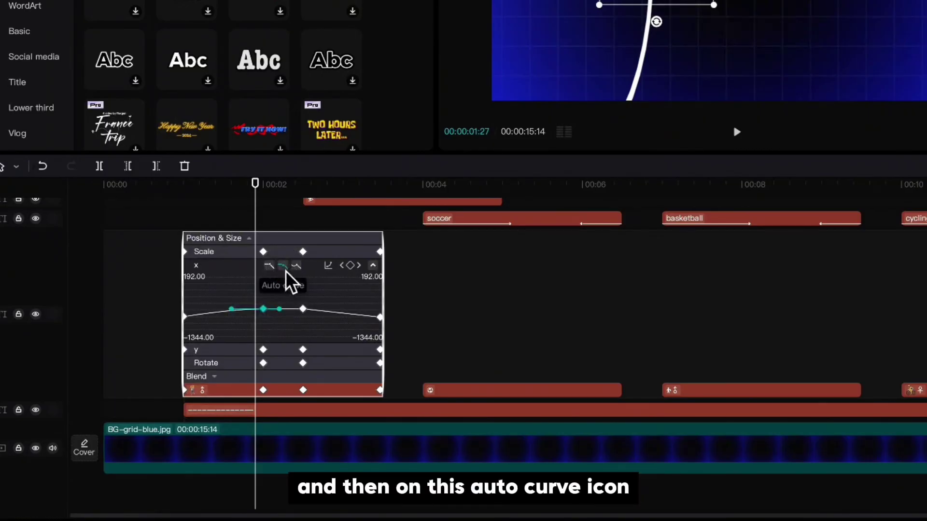
click(302, 309)
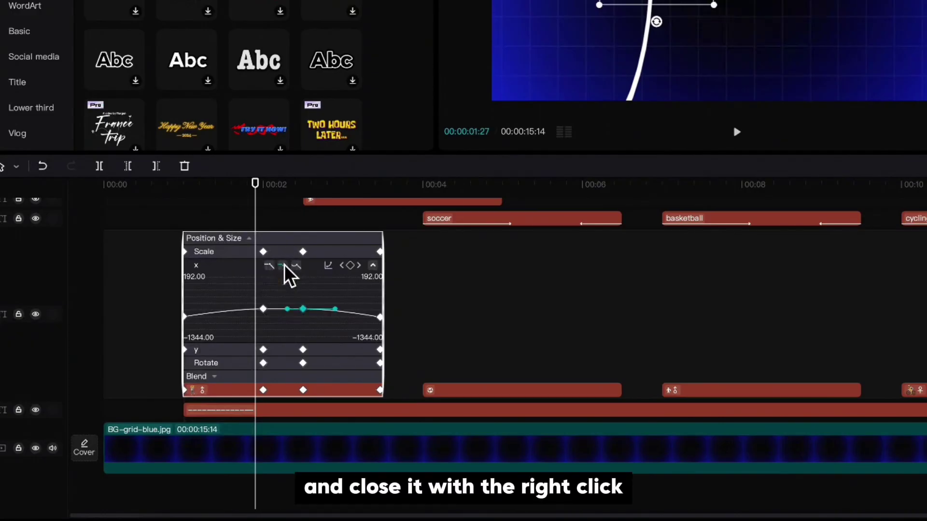
right_click(290, 324)
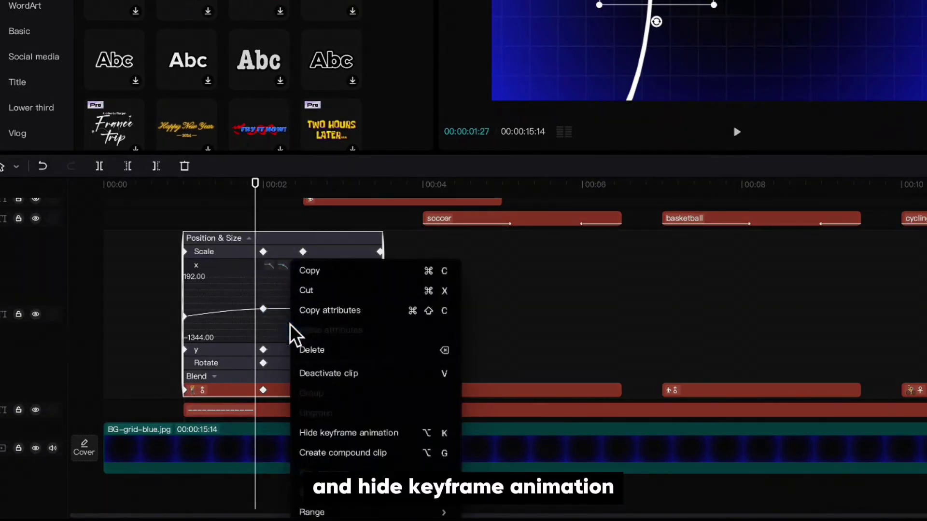
click(308, 433)
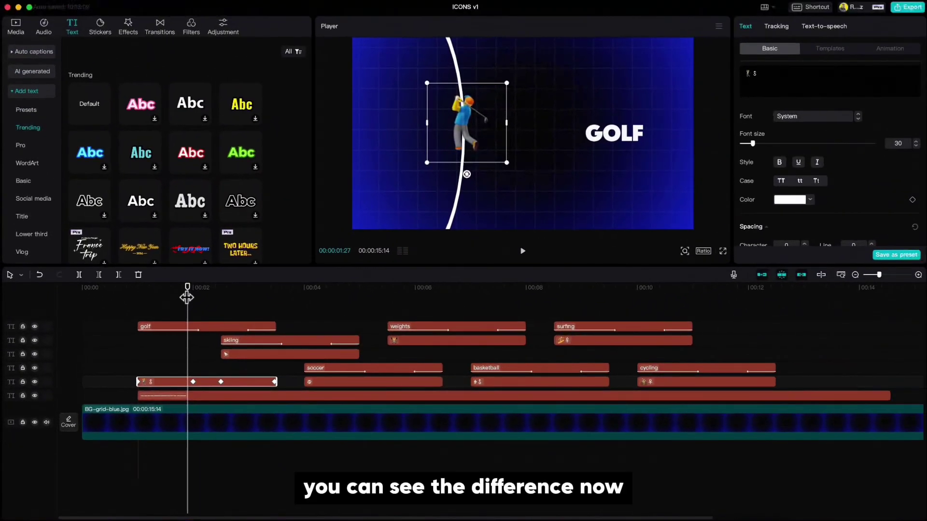
drag(186, 286, 129, 316)
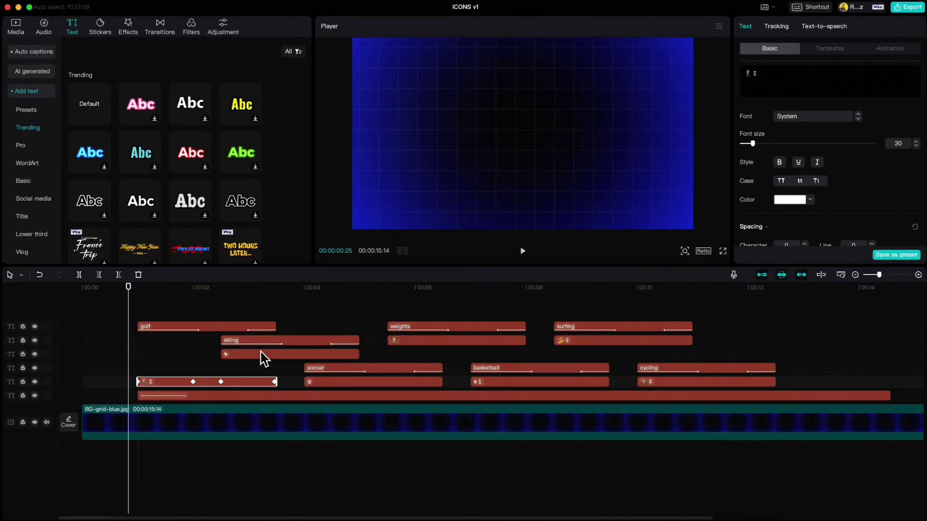
click(278, 356)
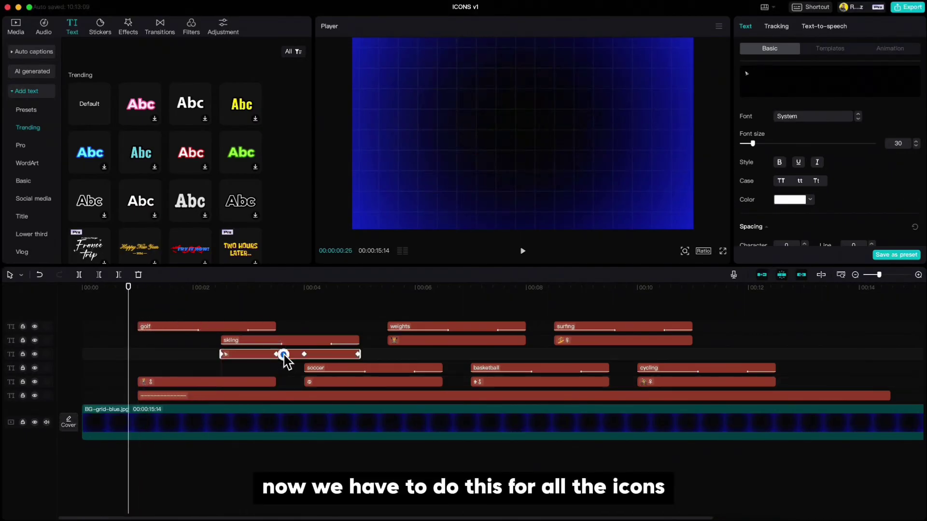
right_click(404, 382)
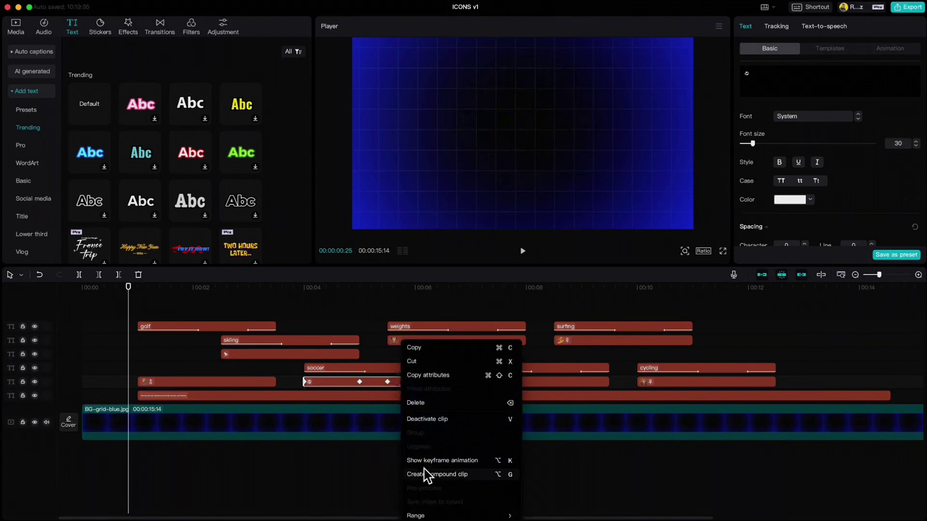
click(434, 460)
right_click(362, 338)
right_click(454, 341)
click(483, 460)
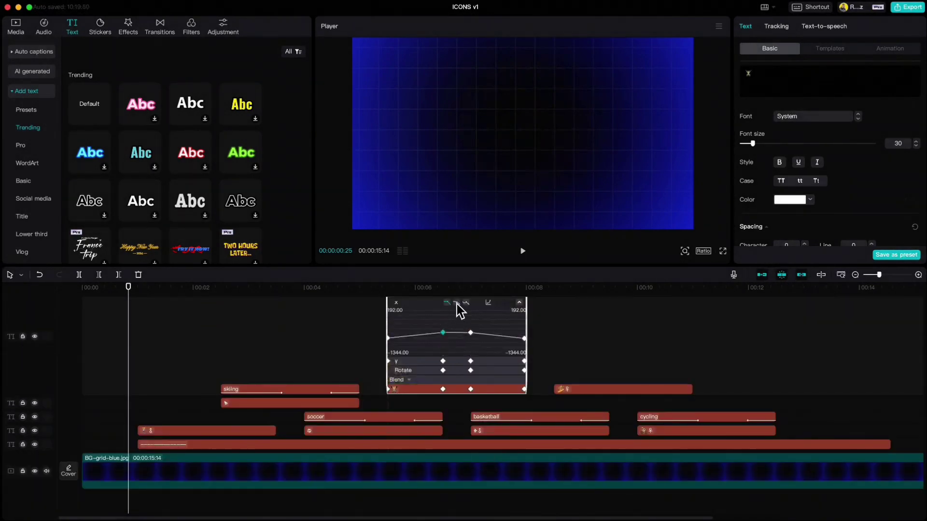
click(521, 384)
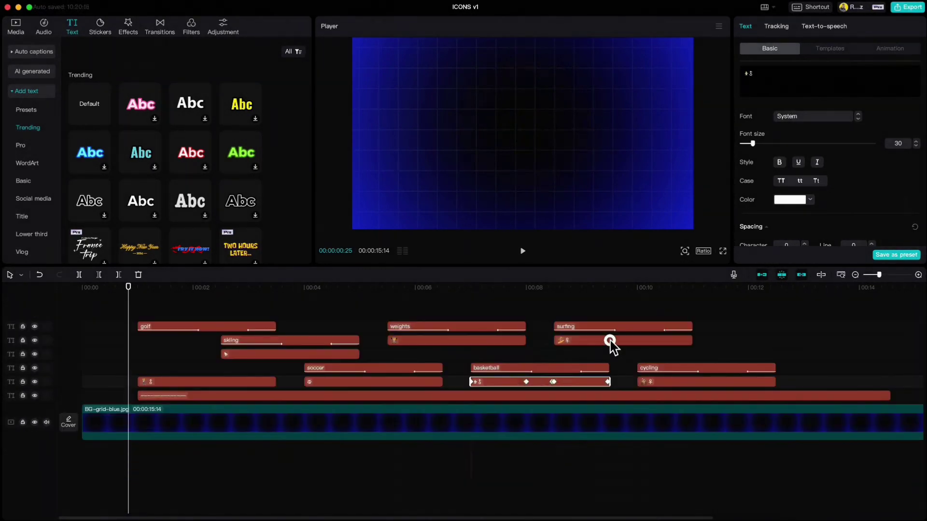
click(670, 382)
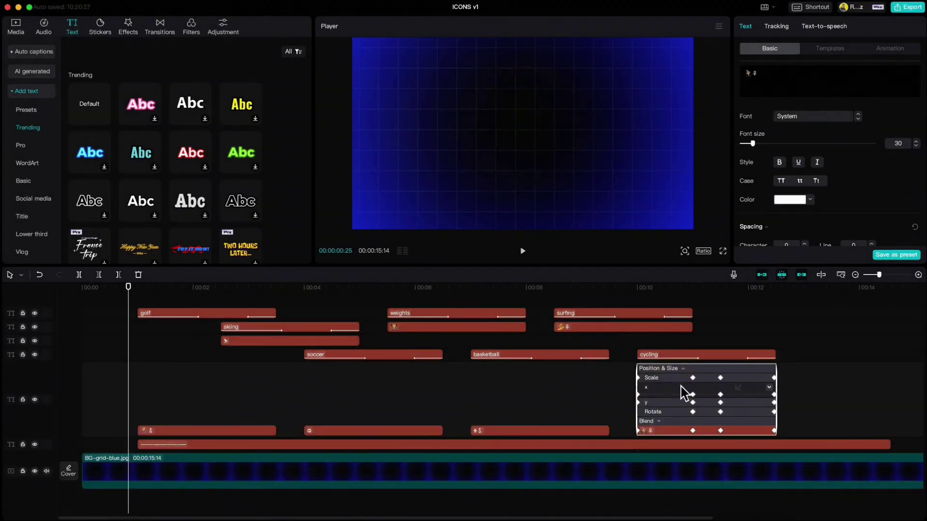
right_click(718, 369)
click(724, 467)
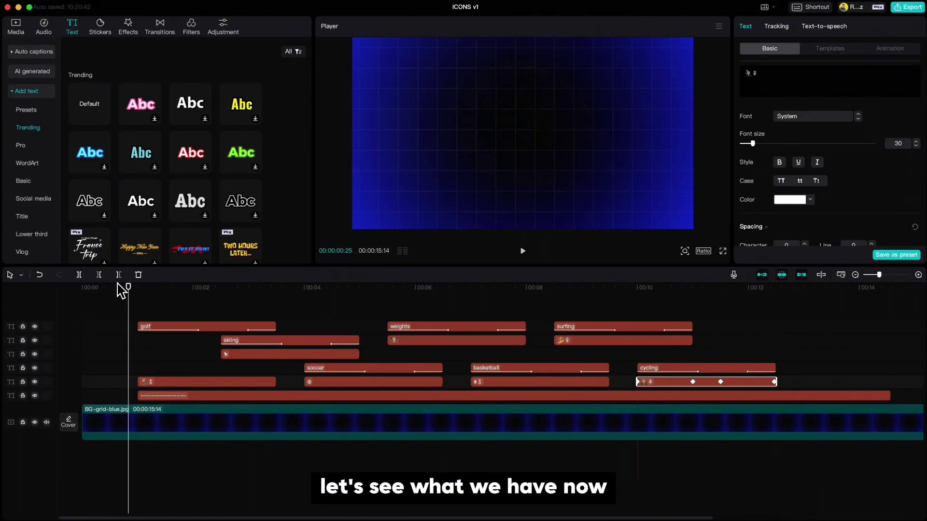
Step: Preview the sport animation through cycling, then select the long line clip on the bottom track
key(space)
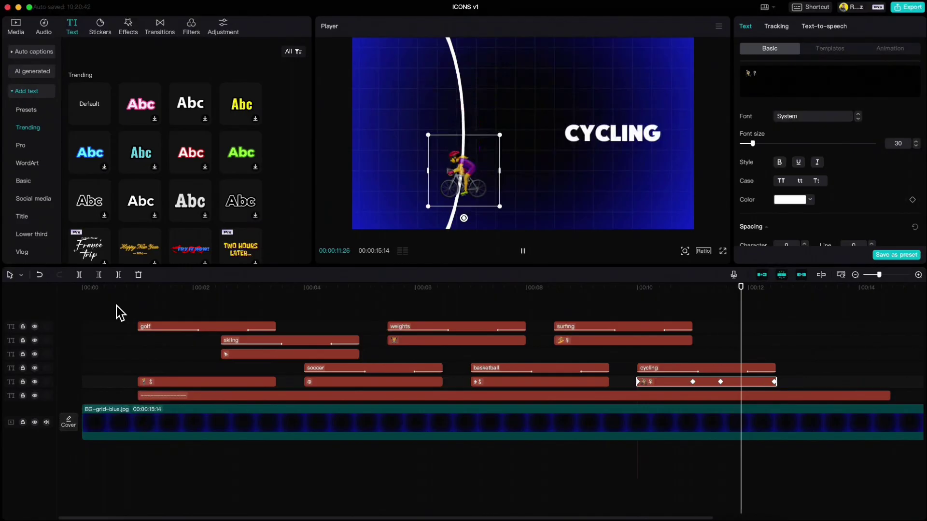
key(space)
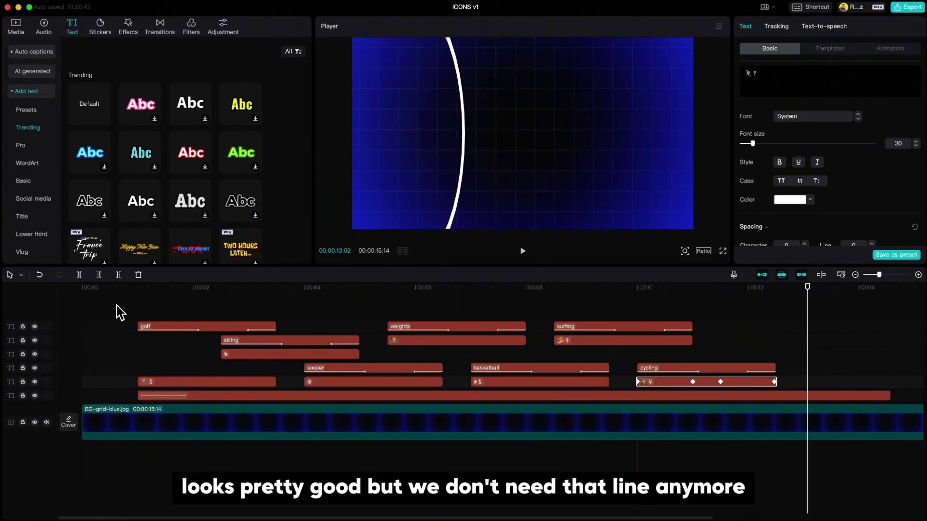
click(203, 397)
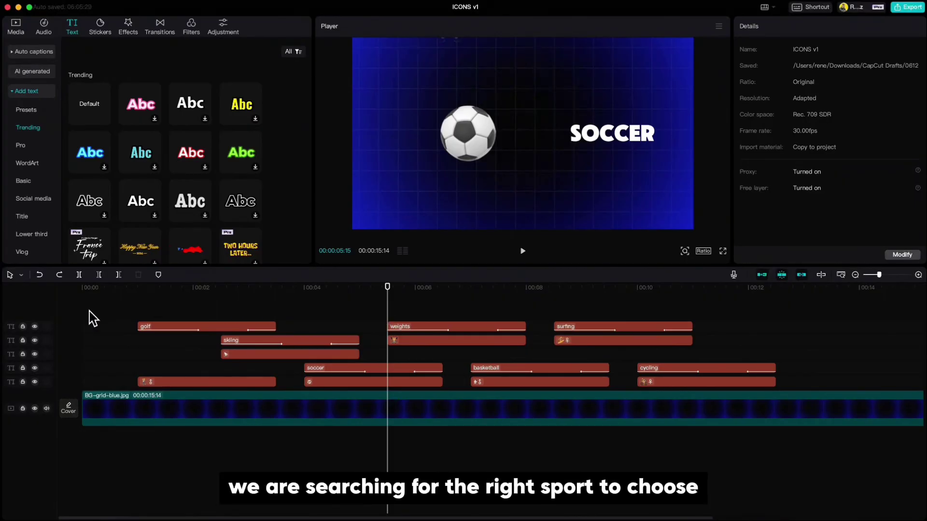
Step: Marquee-select every sport icon and title clip and Group them into one compound clip
drag(145, 319, 728, 383)
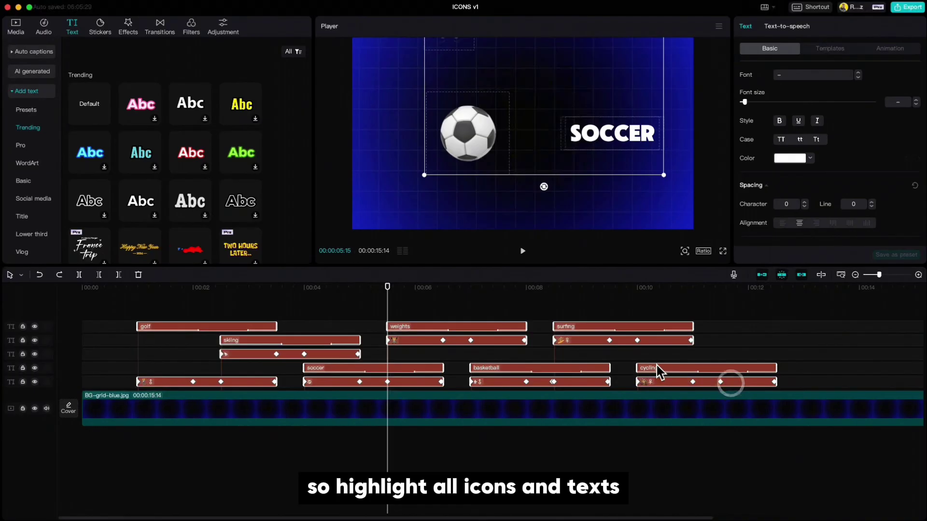
right_click(592, 342)
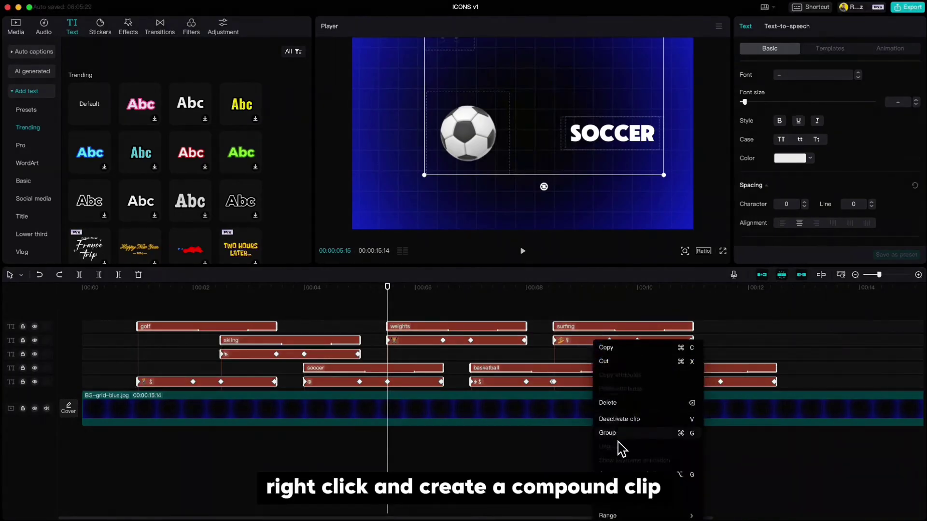
click(616, 473)
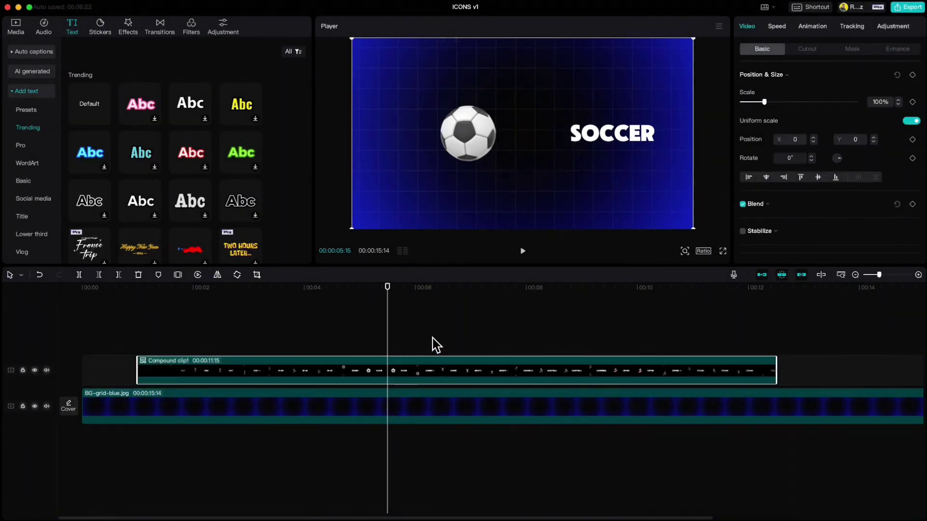
Step: Paste the compound clip after a 1-second gap, stretch the background to about 26 s, and reverse the copy
drag(389, 299, 831, 341)
key(super+v)
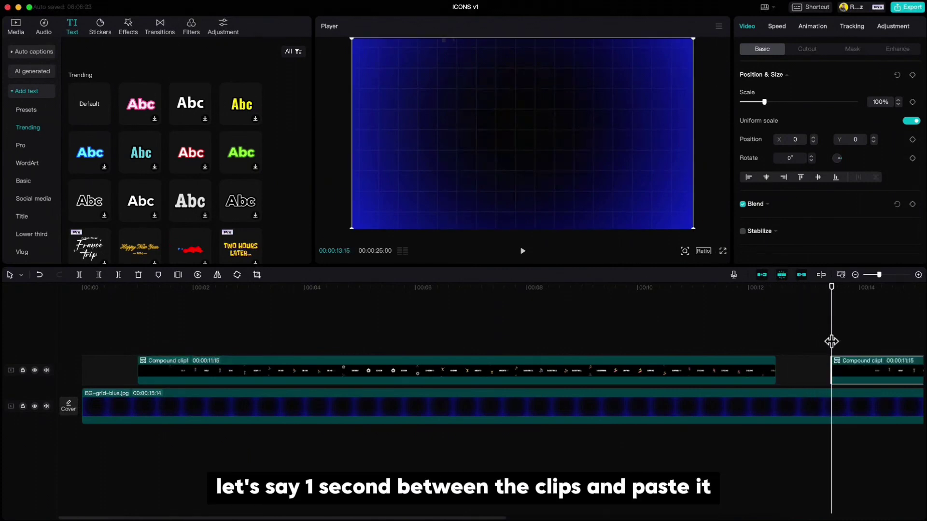
drag(491, 516, 825, 512)
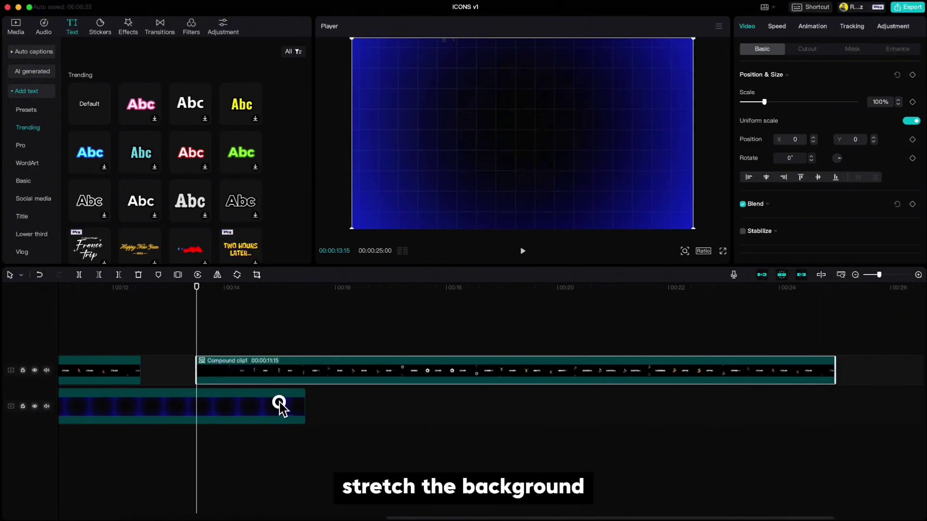
drag(302, 406, 886, 443)
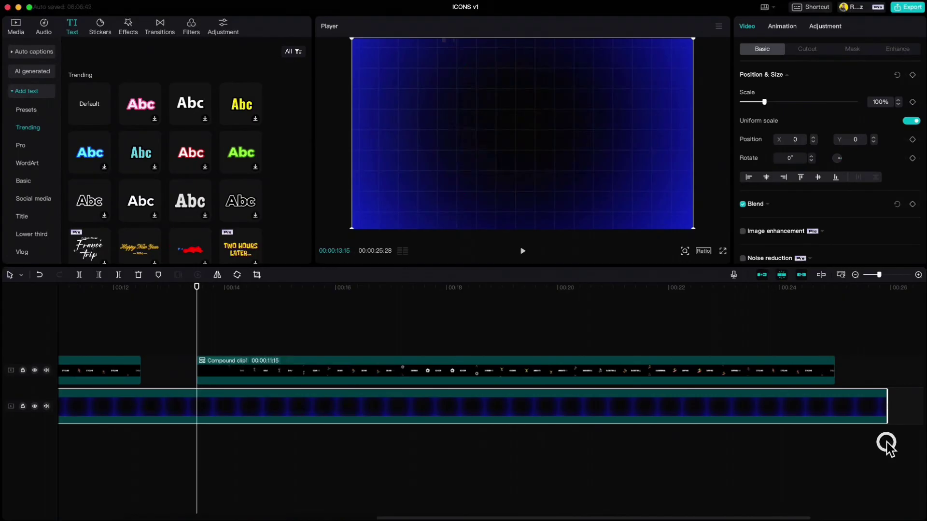
click(493, 376)
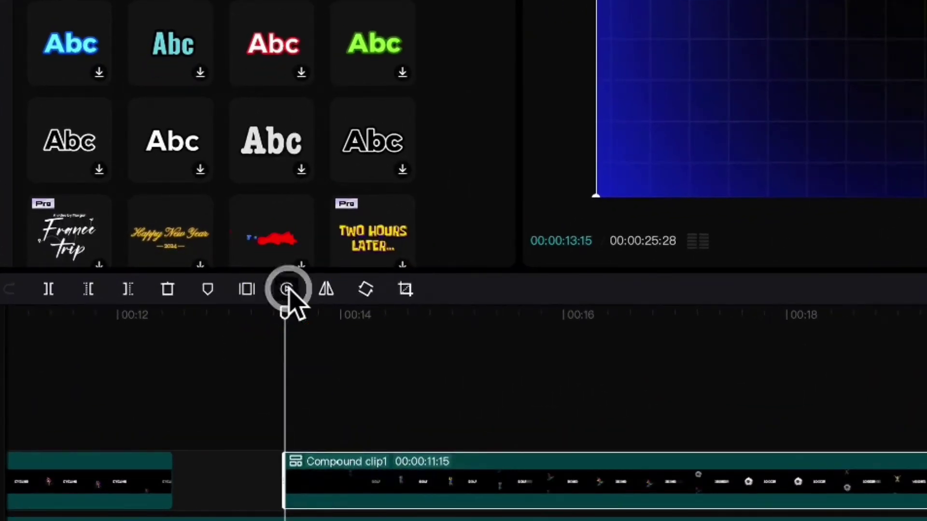
click(287, 289)
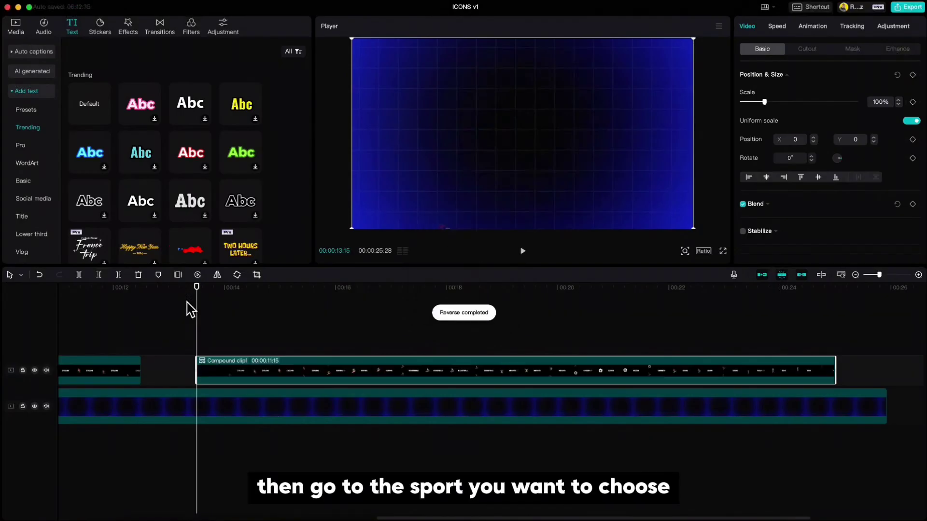
Step: Split the reversed copy at the basketball frame into 4- and 7-second parts
drag(199, 294, 421, 302)
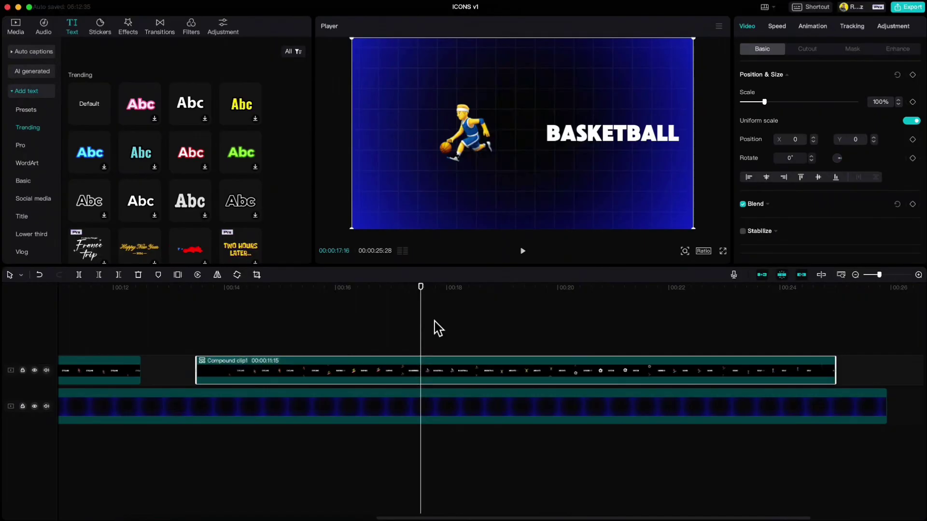
key(super+b)
drag(501, 517, 244, 518)
Step: Unlink the original compound clip back into separate sport icon and text clips
click(342, 372)
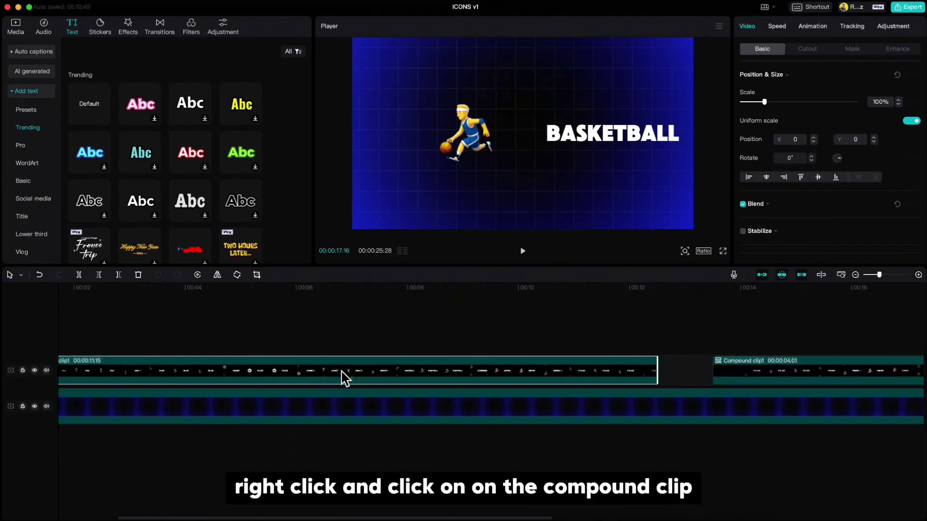
right_click(342, 373)
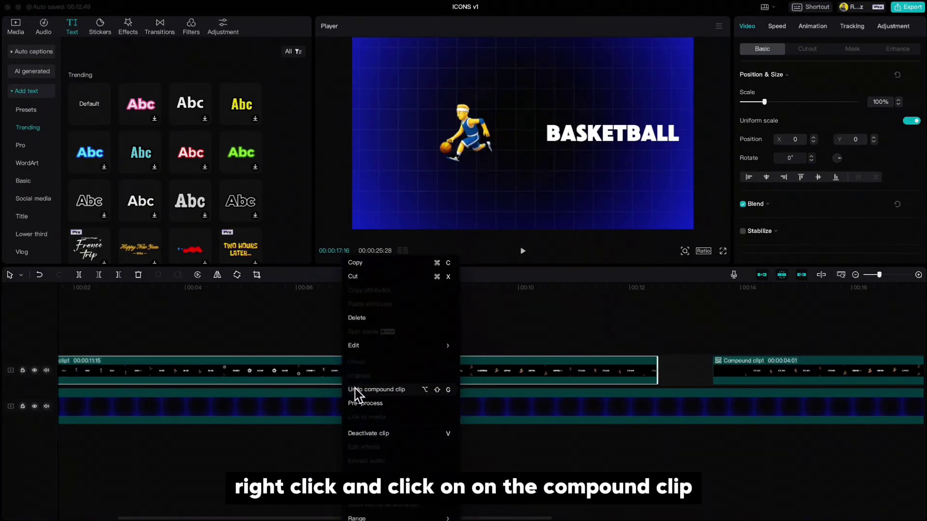
click(356, 390)
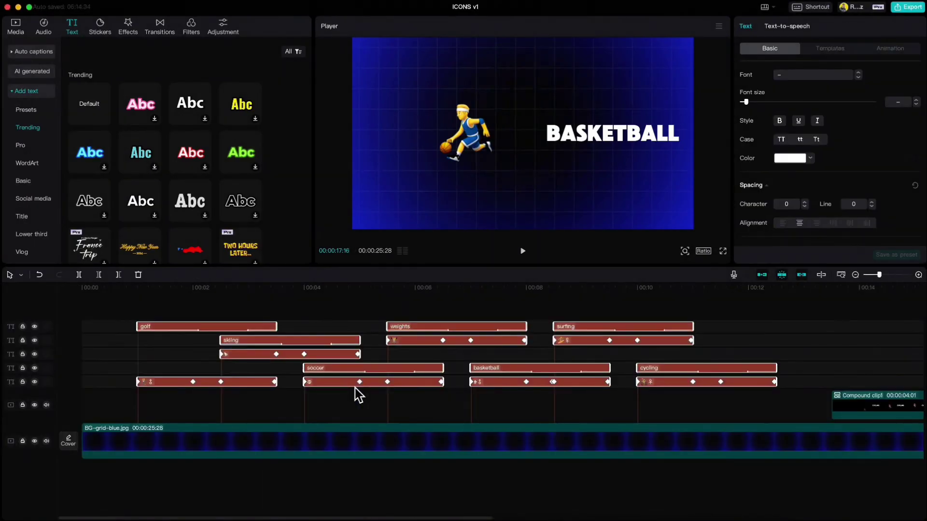
Step: Select the basketball icon clip and read its font size 30 and X position -632
click(339, 307)
drag(338, 306, 526, 295)
click(531, 386)
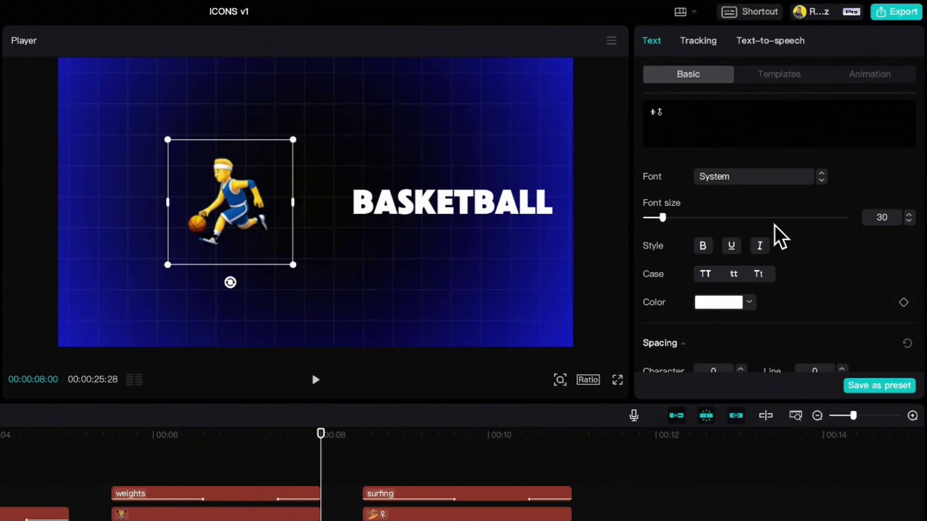
scroll(828, 292, down, 5)
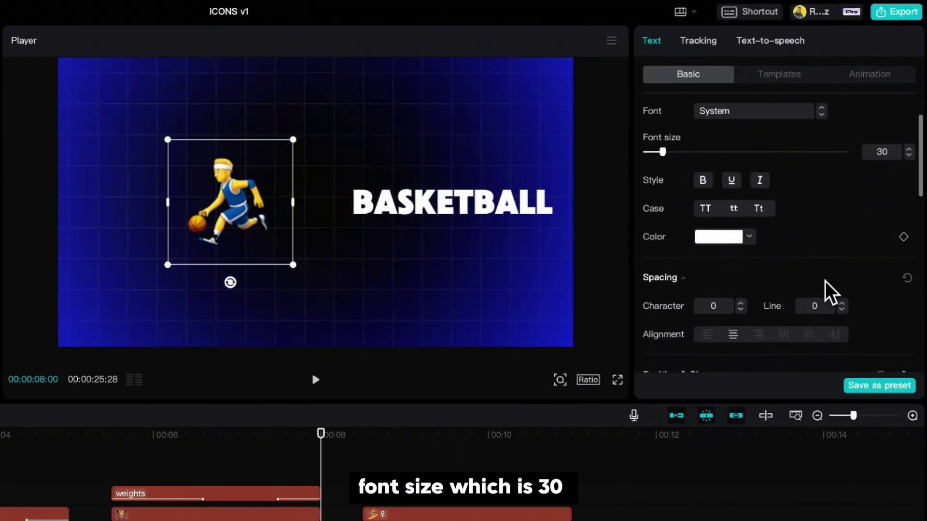
scroll(828, 292, down, 3)
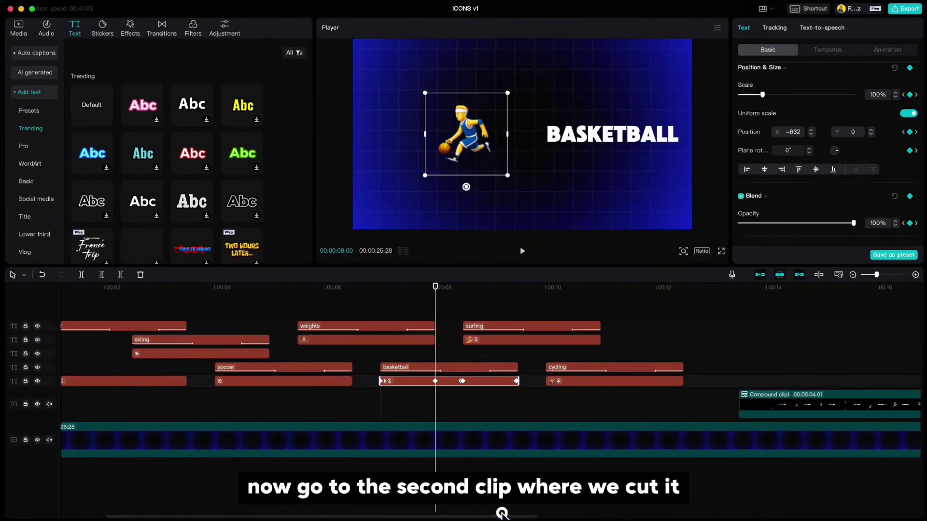
Step: Add a default text at the split point and paste the basketball-player emoji into it
scroll(674, 456, right, 5)
click(579, 322)
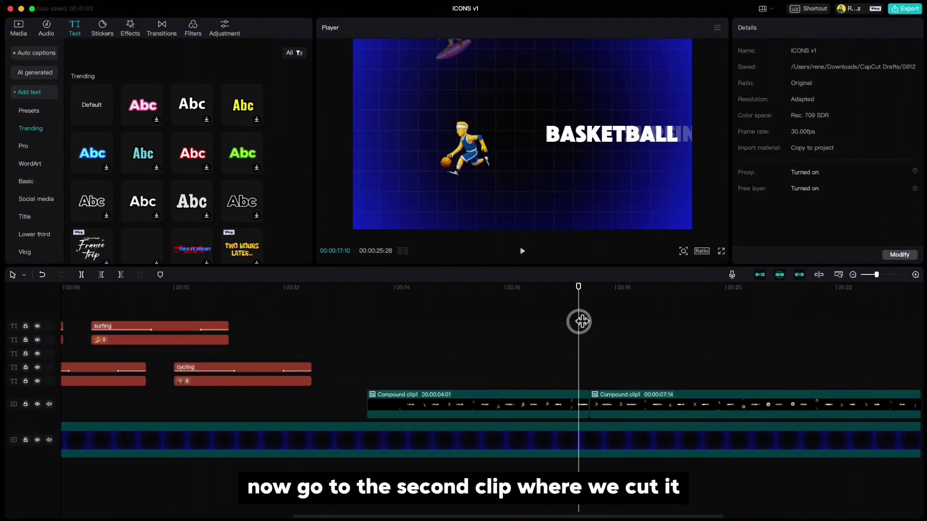
drag(581, 290, 590, 290)
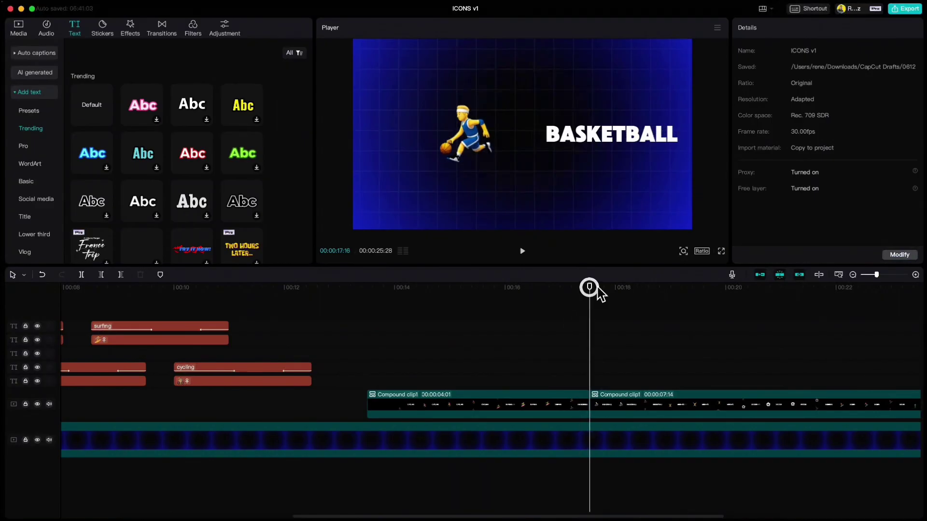
click(106, 120)
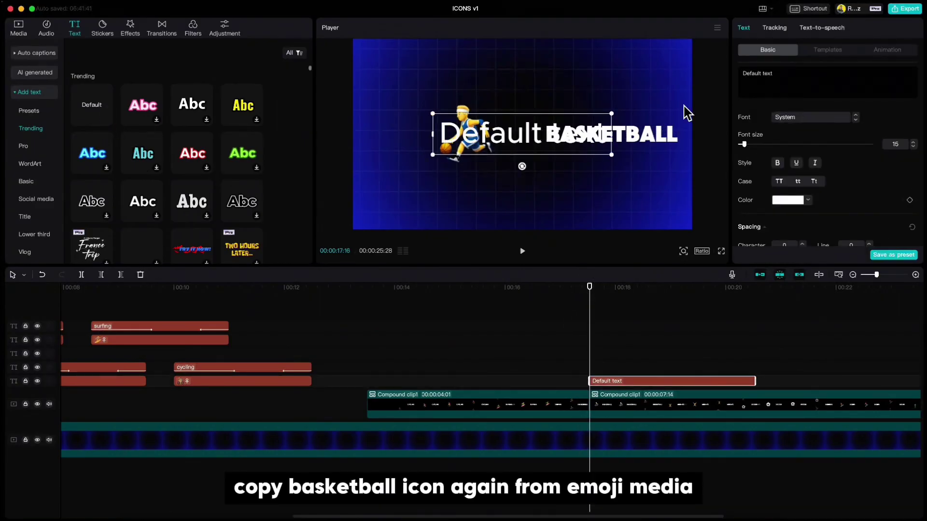
drag(777, 75, 733, 78)
text(⛹️‍♂️)
Step: Set the emoji text's font size to 30 and X position to -632
click(913, 142)
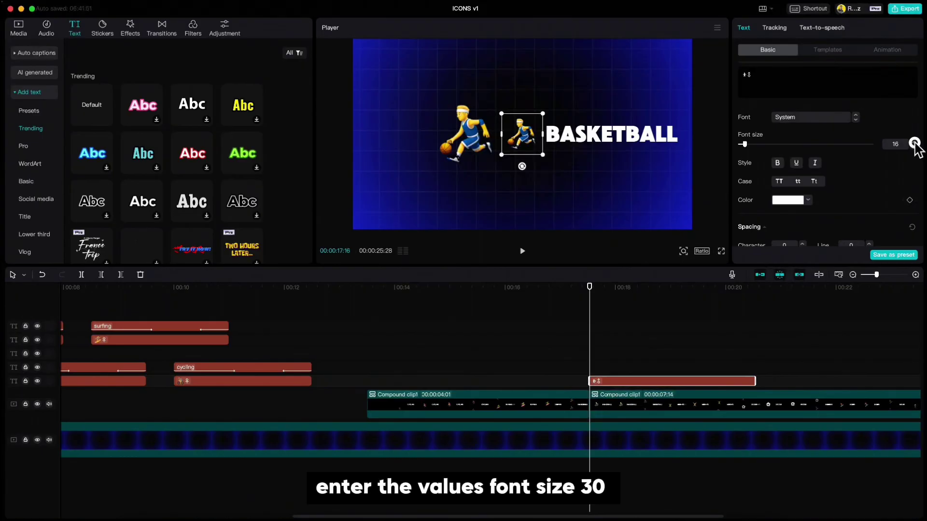
scroll(860, 170, down, 10)
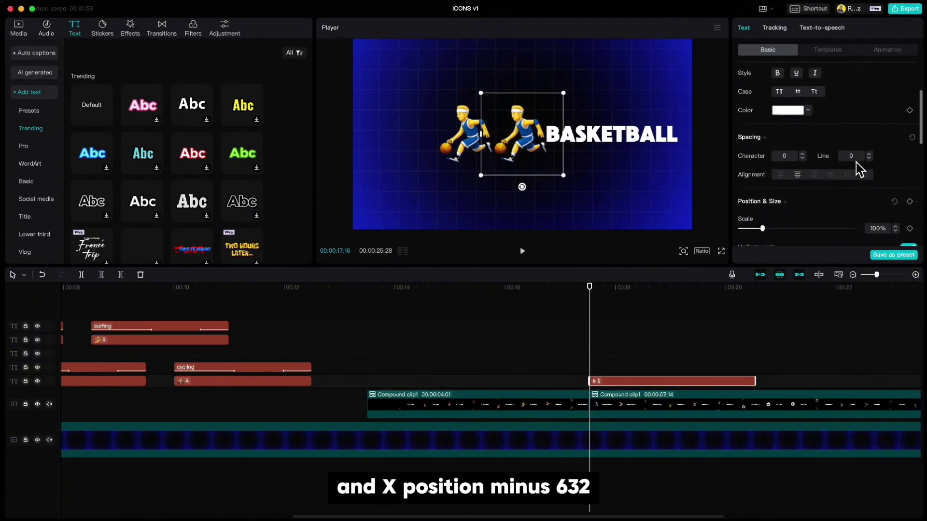
click(808, 170)
text(-)
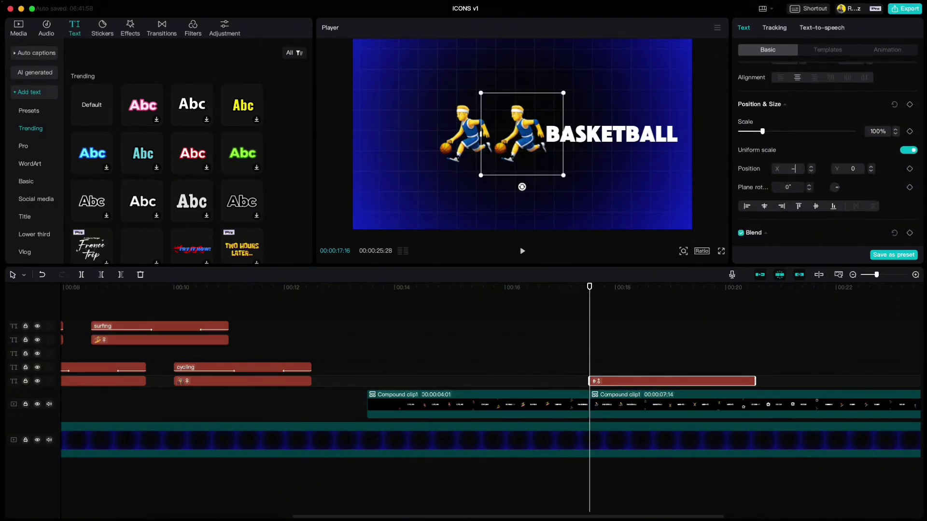
text(632)
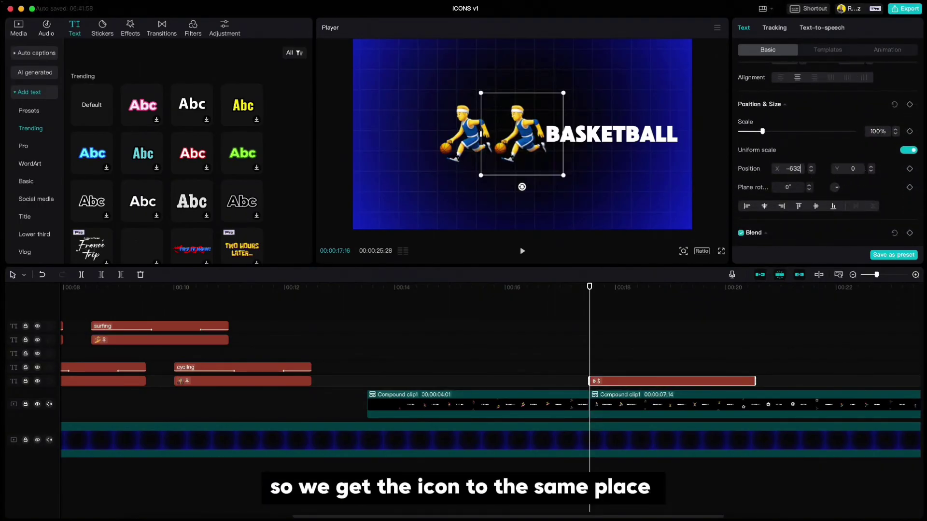
key(Return)
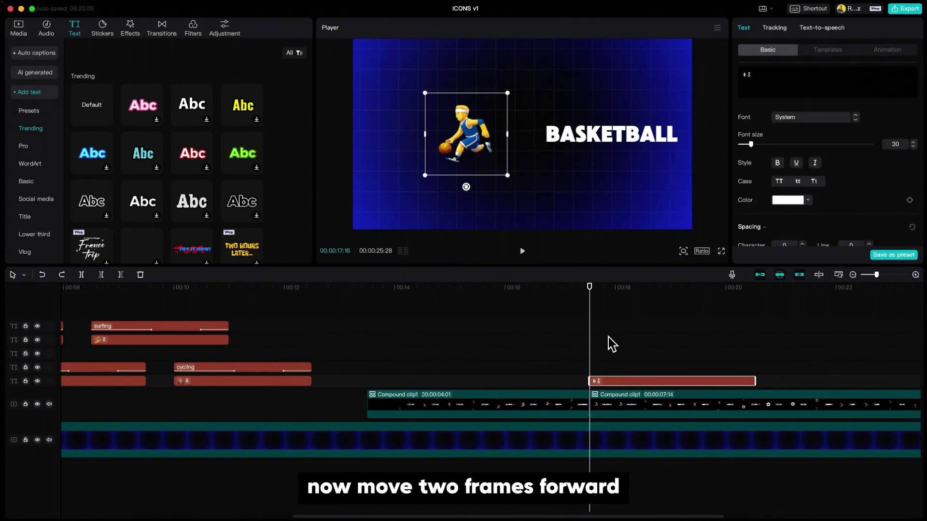
key(Right)
key(Right)
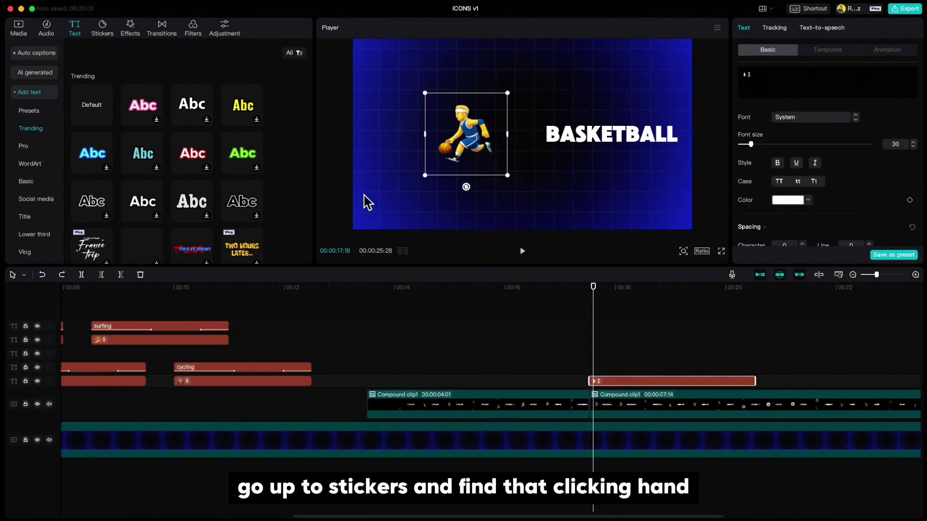
Step: Add the clicking-hand sticker at 25% scale, placed at X -474, Y -205 over the player
click(101, 28)
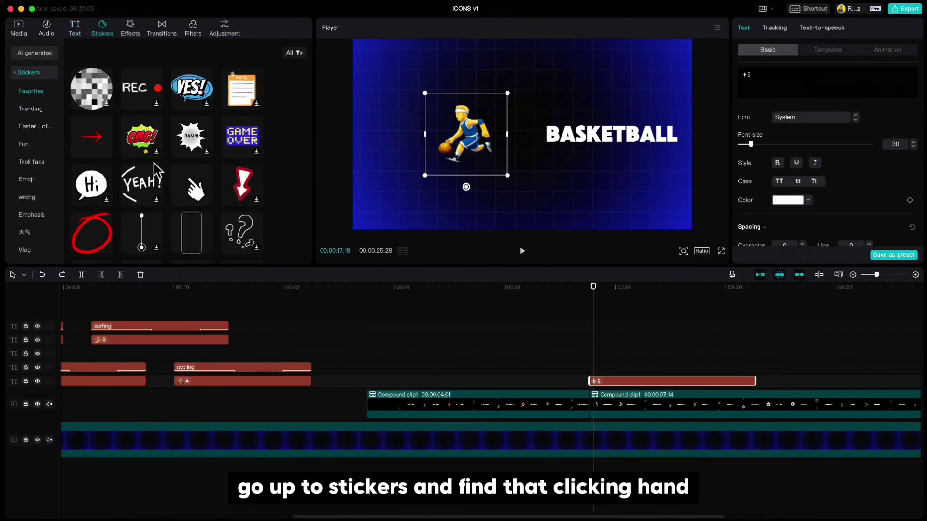
scroll(160, 172, down, 2)
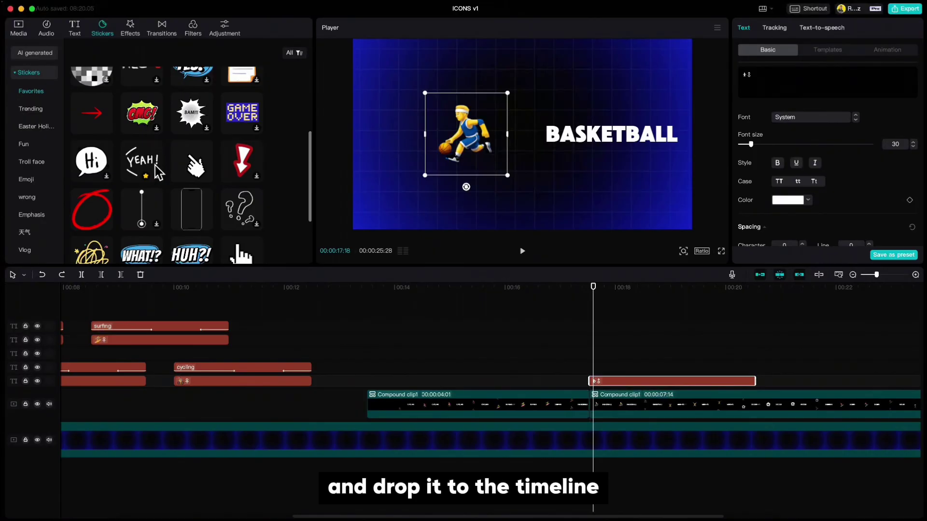
click(207, 176)
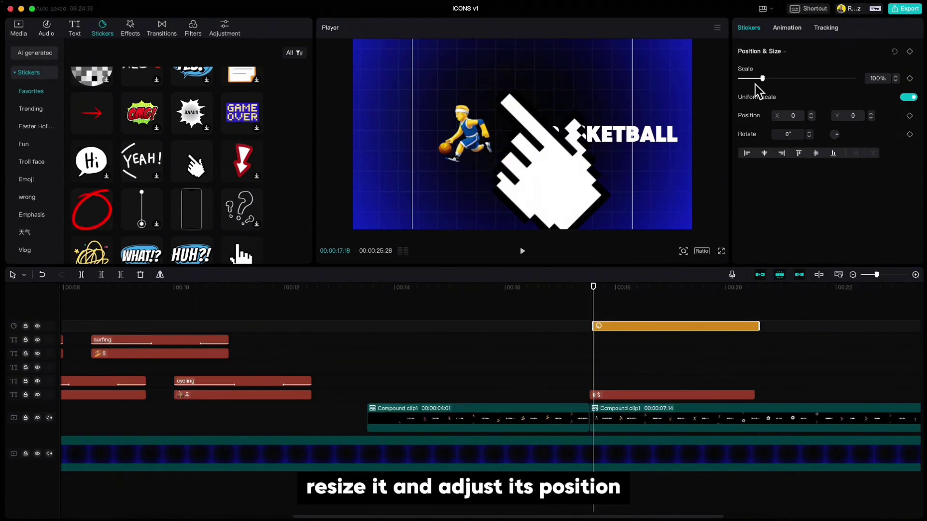
drag(755, 79, 745, 78)
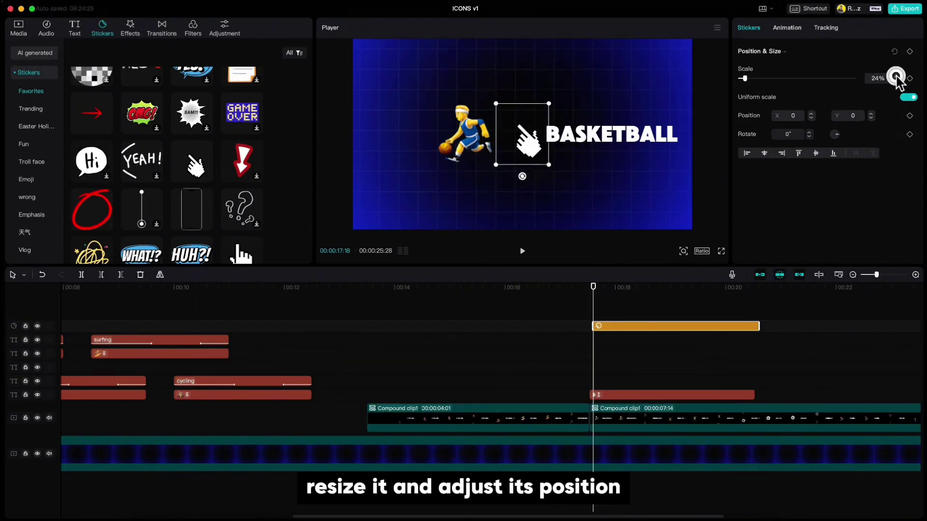
drag(540, 150, 498, 168)
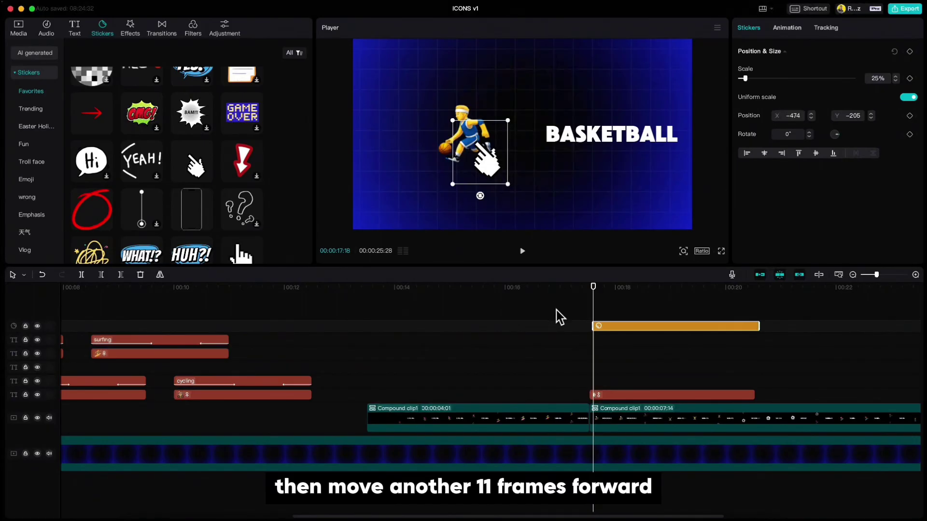
key(Right)
key(Right)
key(Right)
key(Right)
key(Right)
key(Right)
key(Right)
key(Right)
key(Right)
key(Right)
key(Right)
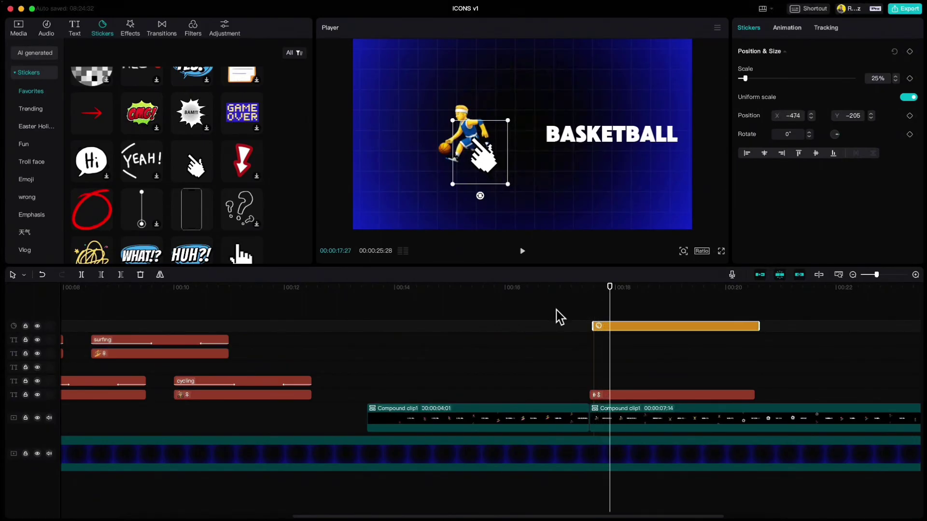
Step: Delete the second compound clip after 00:00:17:29 and return the playhead to the hand's start
click(635, 427)
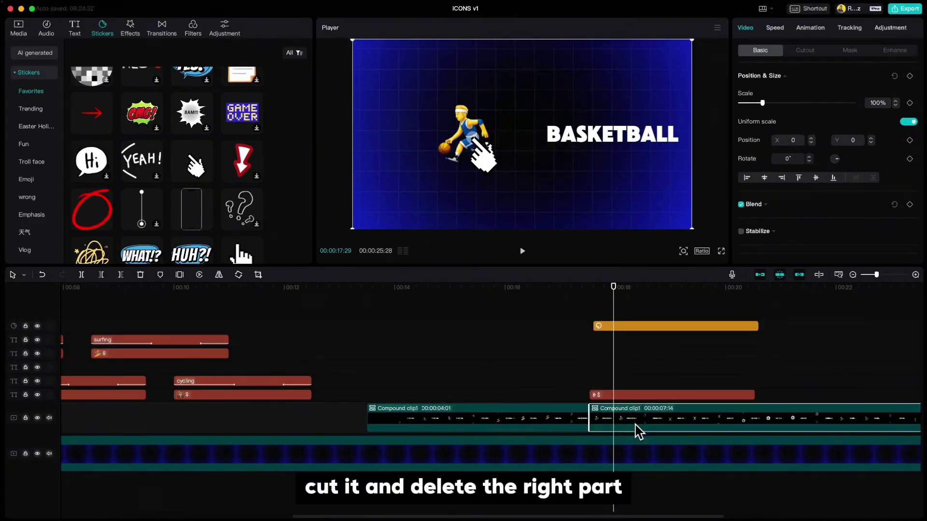
key(Delete)
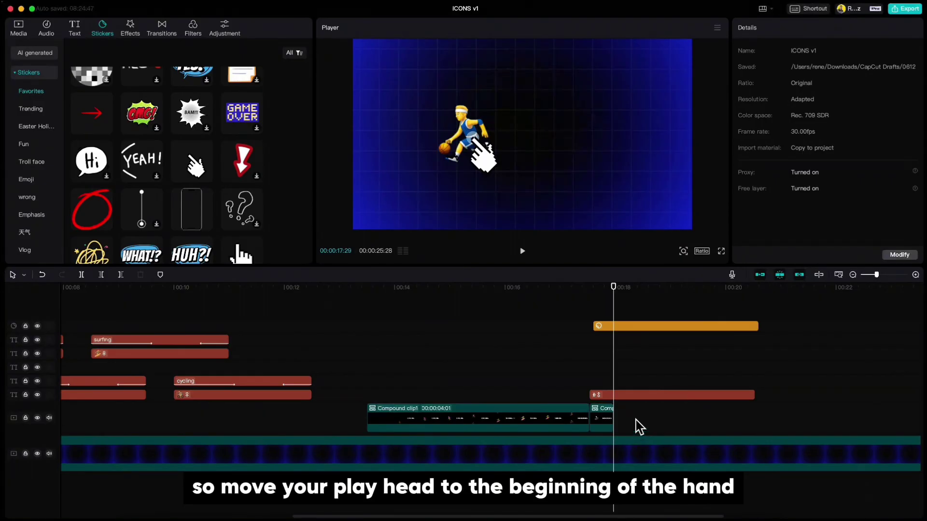
drag(613, 297, 593, 297)
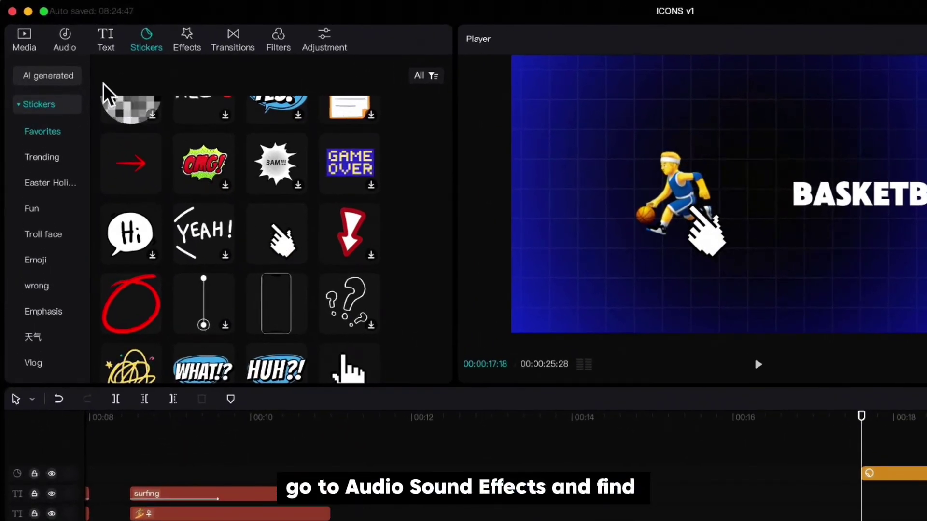
Step: Add the 'Mouse single click 2' favorite sound effect at the playhead where the hand sticker starts
click(64, 39)
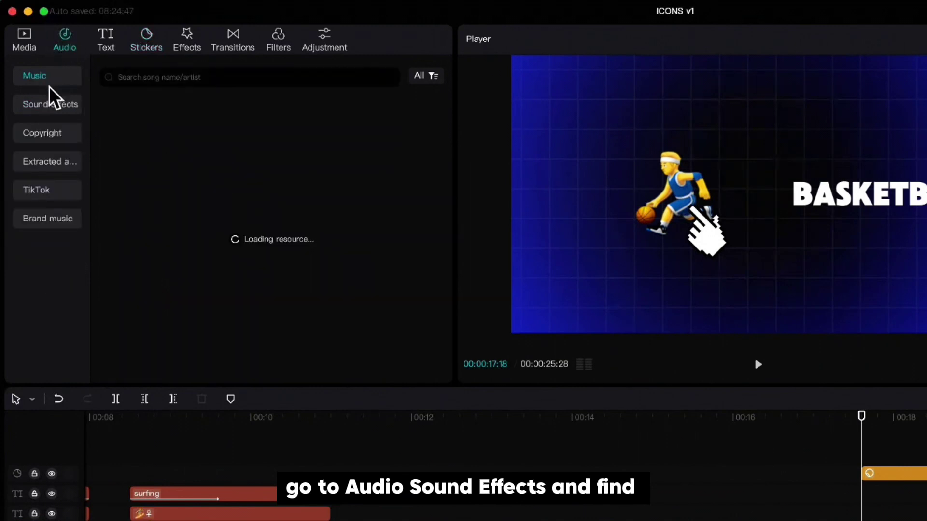
click(46, 103)
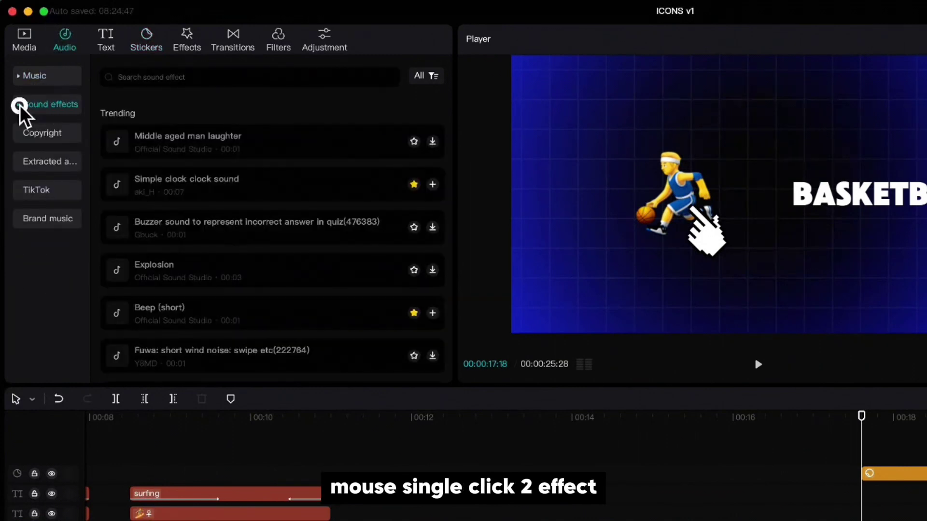
click(35, 134)
scroll(218, 203, down, 10)
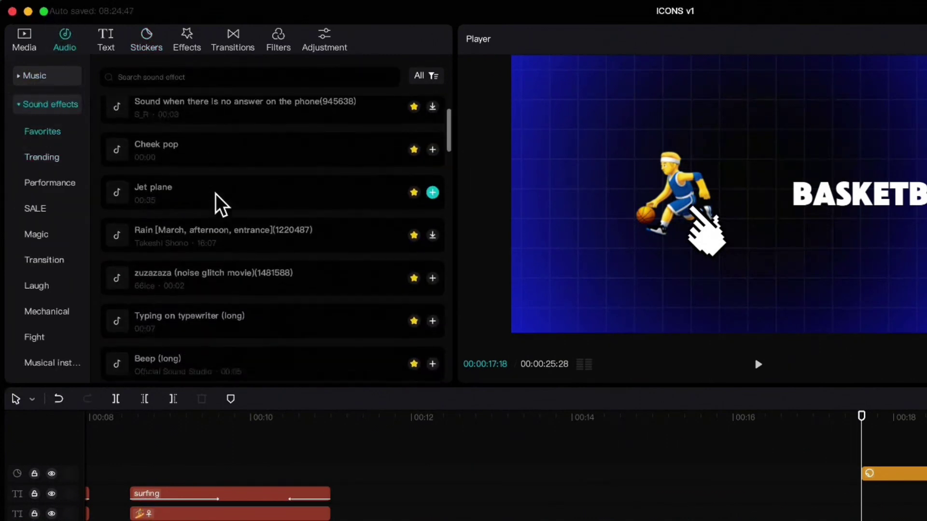
scroll(217, 205, down, 1)
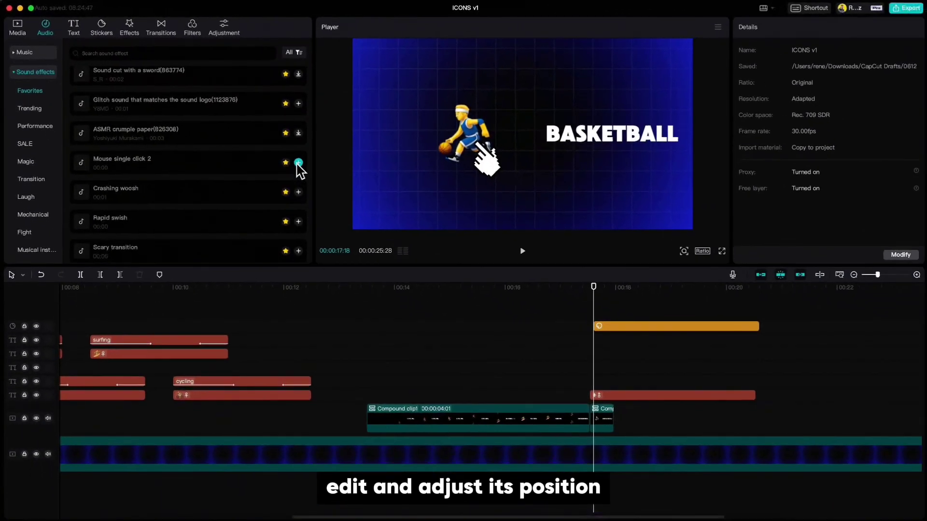
click(430, 238)
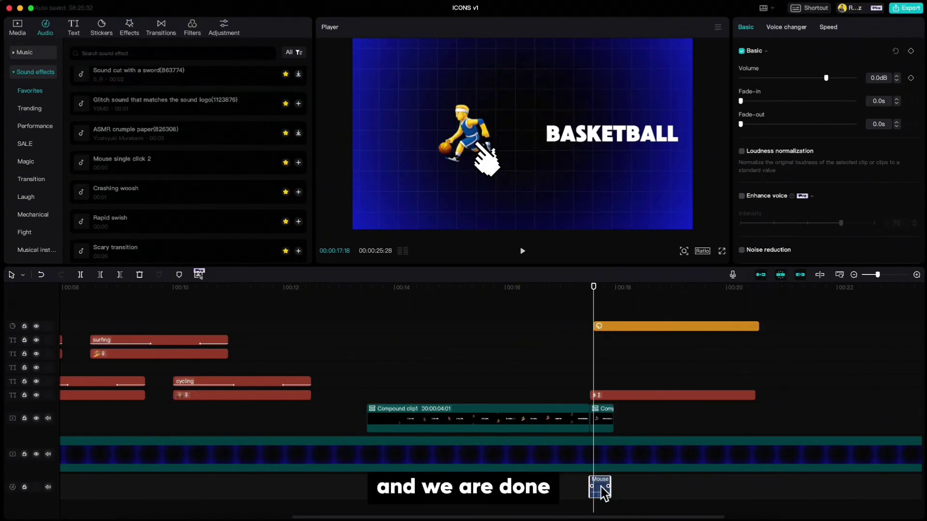
Step: Move the playhead 8 frames forward and trim the hand sticker to end at 00:00:18:07
drag(594, 288, 614, 293)
key(Right)
key(Right)
key(Right)
key(Right)
key(Right)
key(Right)
key(Right)
key(Right)
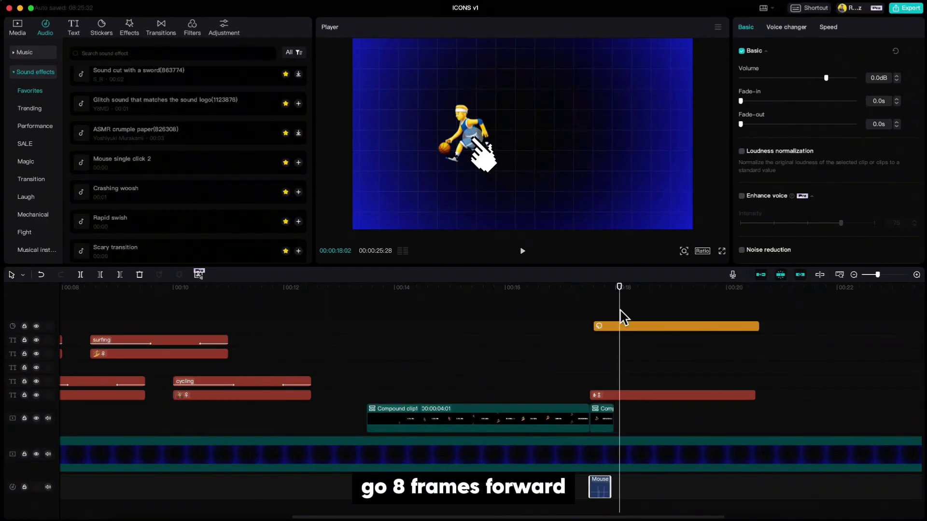
click(638, 327)
key(w)
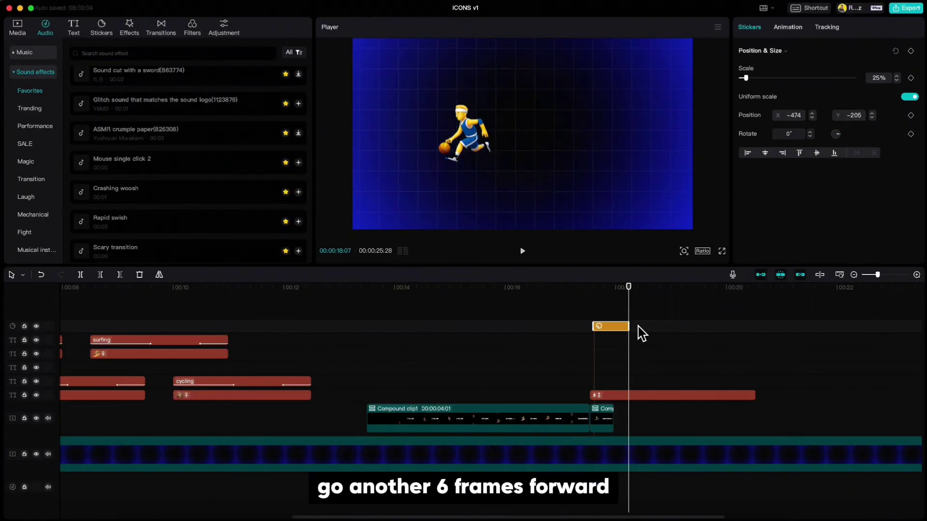
Step: Advance 6 more frames and cut the basketball icon clip off at 00:00:18:13
key(Right)
key(Right)
key(Right)
key(Right)
key(Right)
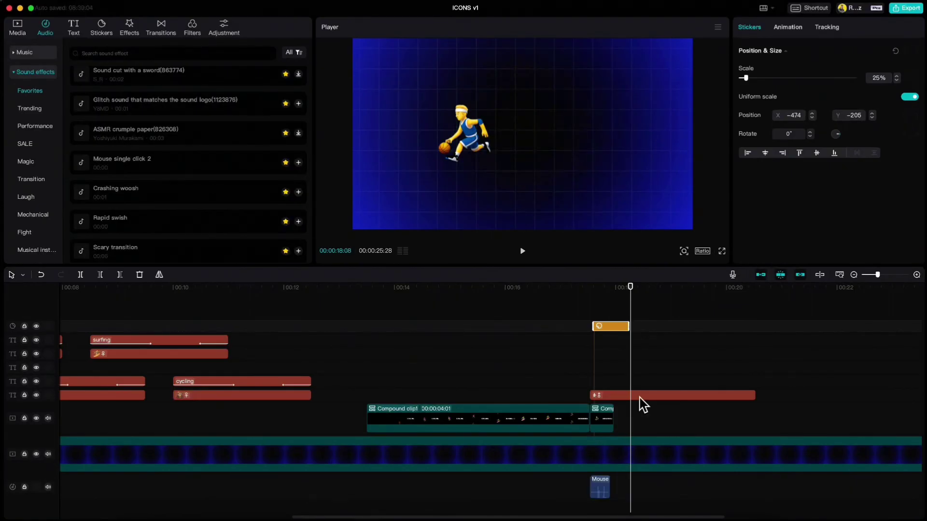
key(Right)
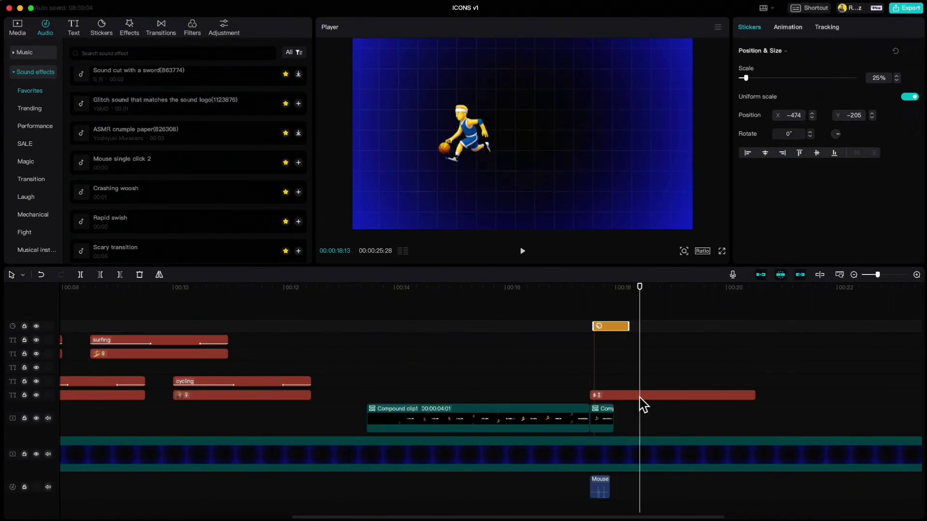
click(651, 396)
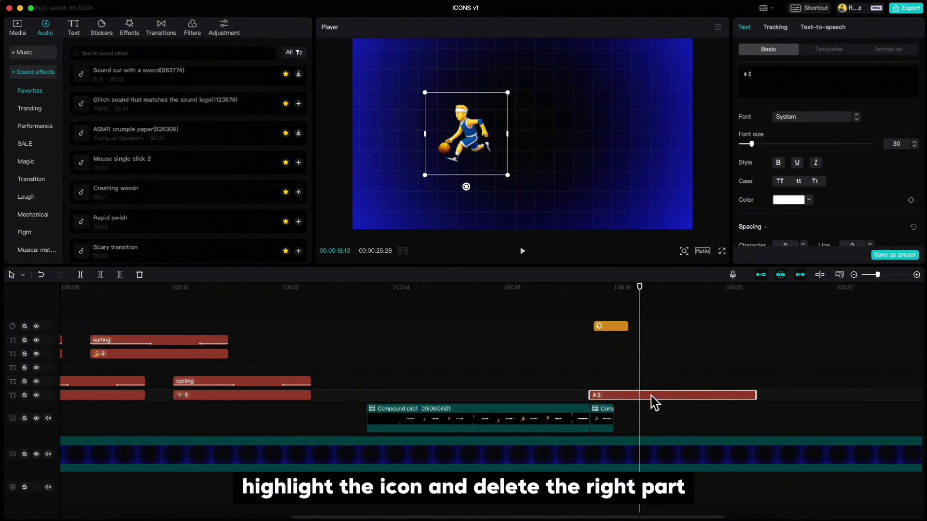
key(w)
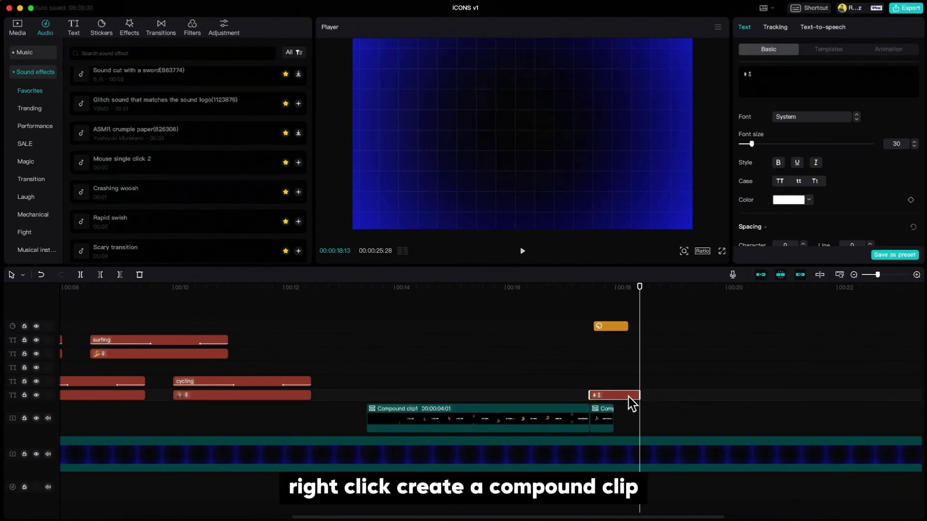
Step: Convert the basketball icon clip to a compound clip and apply a 0.5s Zoom In out-animation
right_click(628, 396)
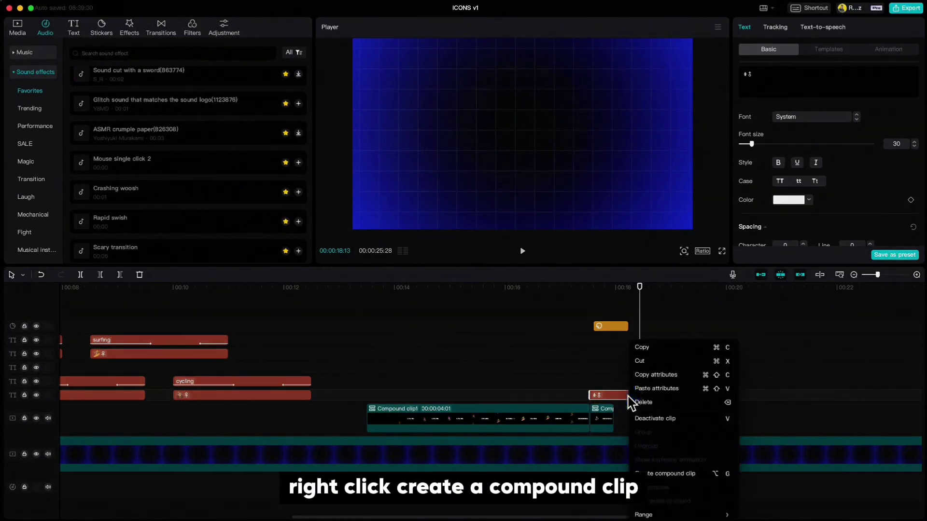
click(654, 473)
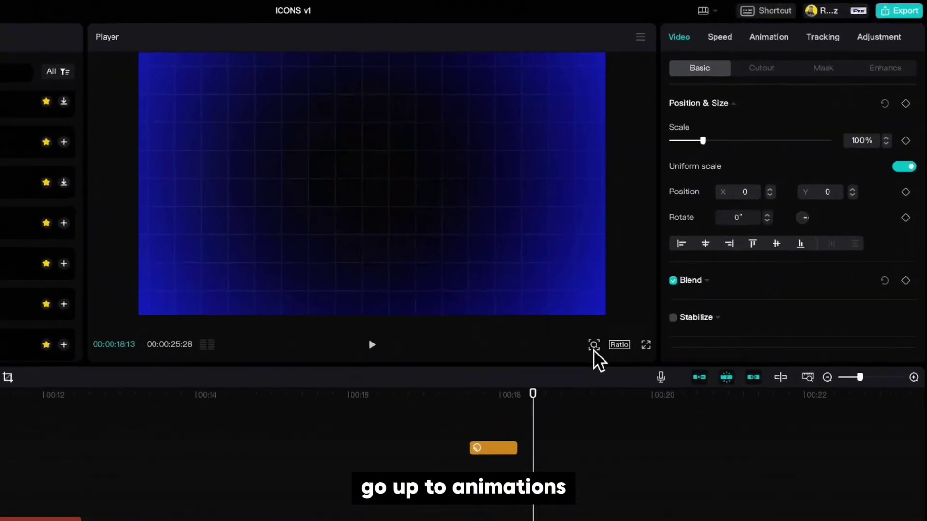
click(761, 40)
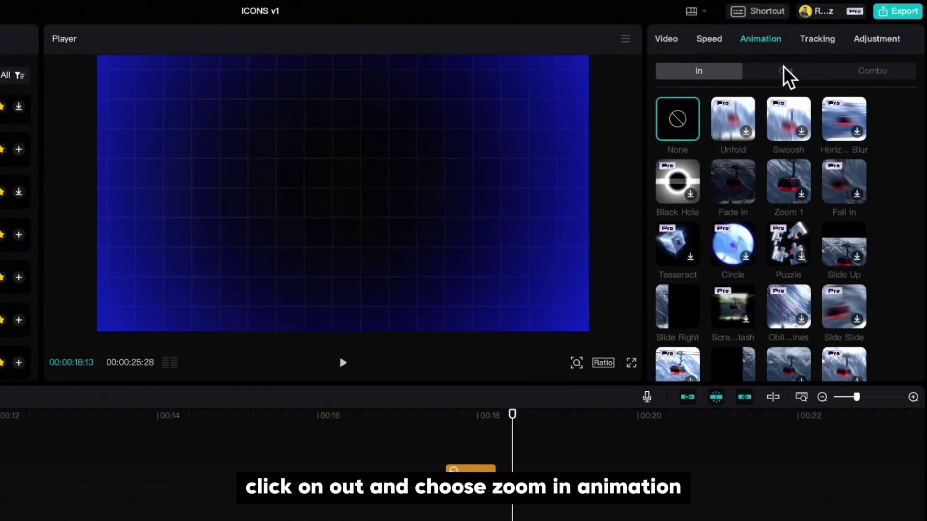
click(784, 70)
scroll(728, 262, down, 2)
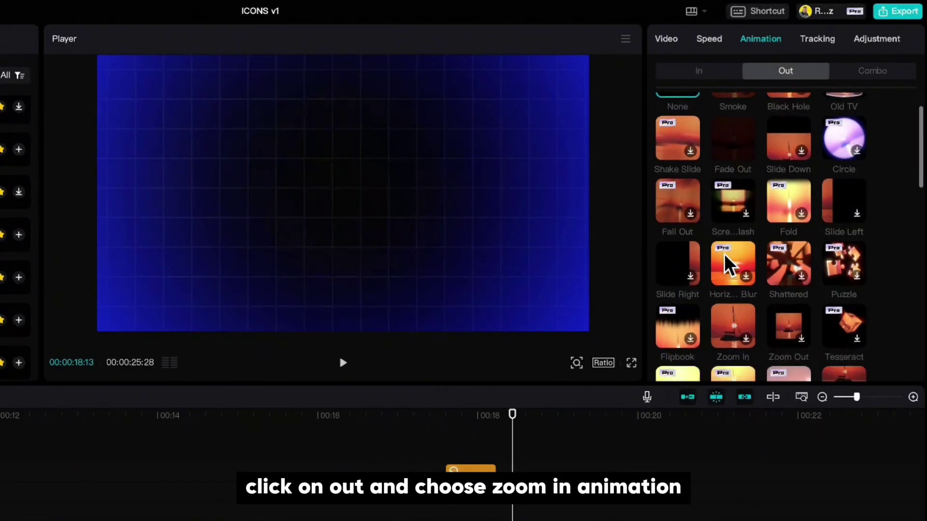
click(738, 319)
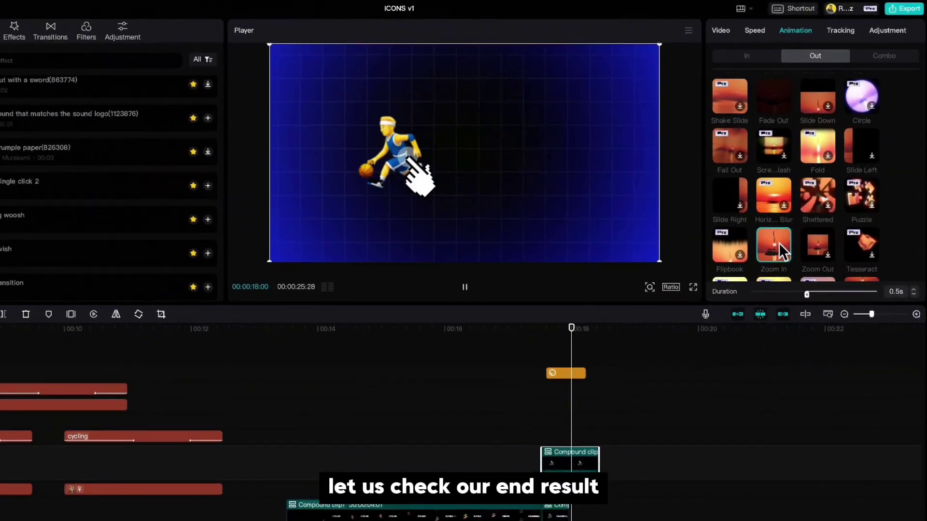